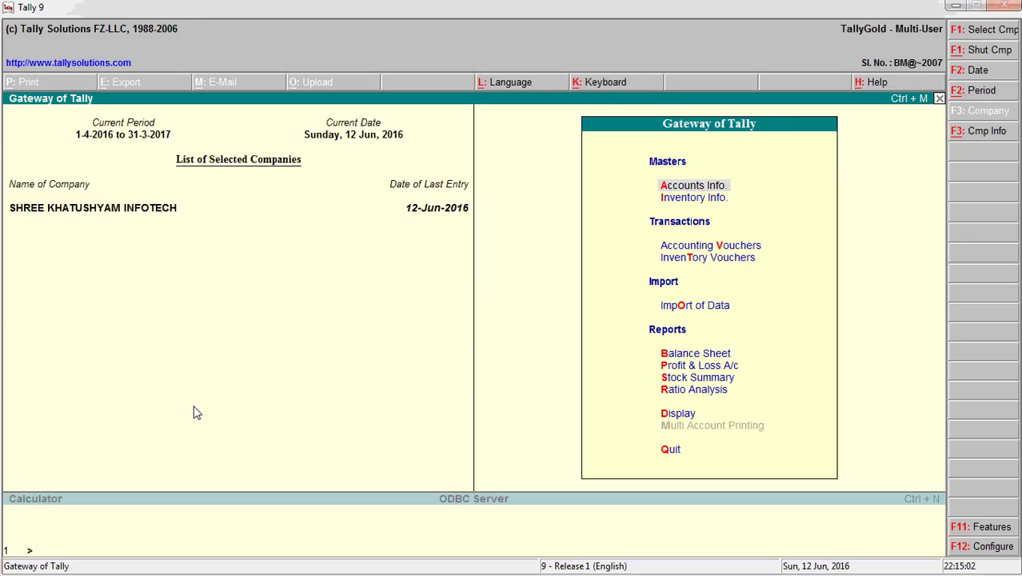
- Open Accounting Voucher Creation from the Gateway of Tally
{"action": "key", "text": "Down"}
{"action": "key", "text": "Down"}
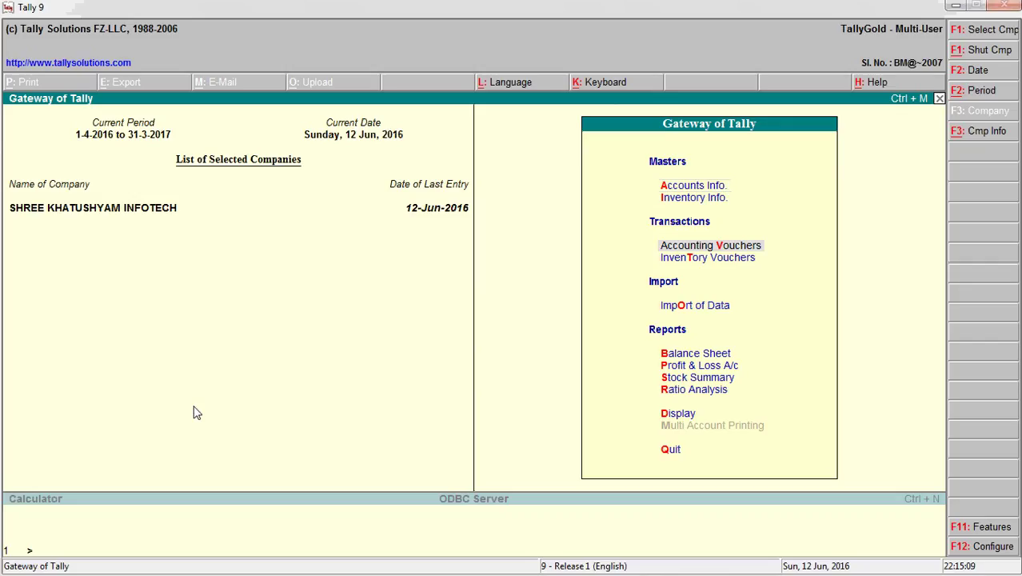
{"action": "key", "text": "Return"}
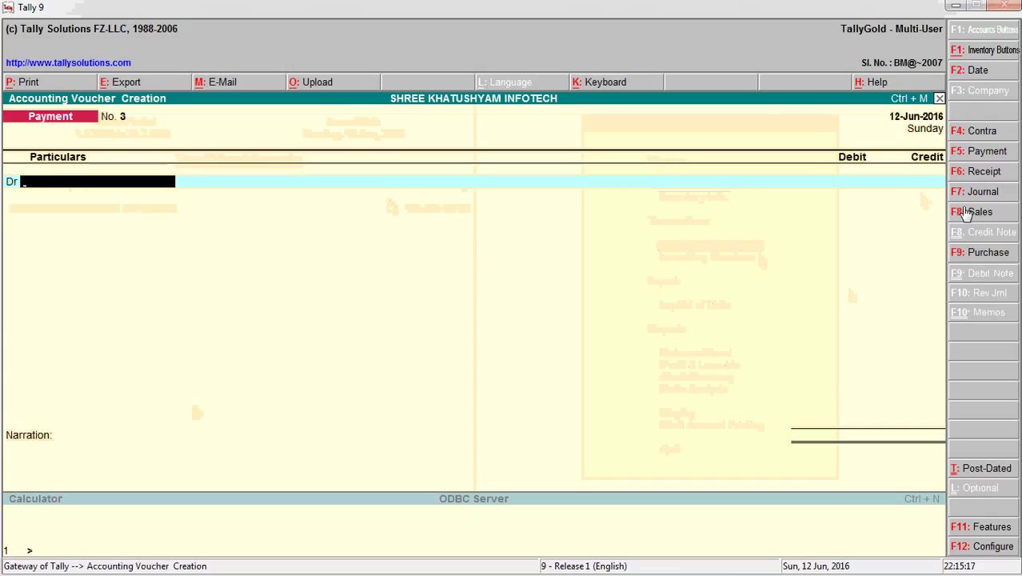
- Switch to a Sales voucher No. 2 with reference 135, then go to the date
{"action": "left_click", "coordinate": [977, 212]}
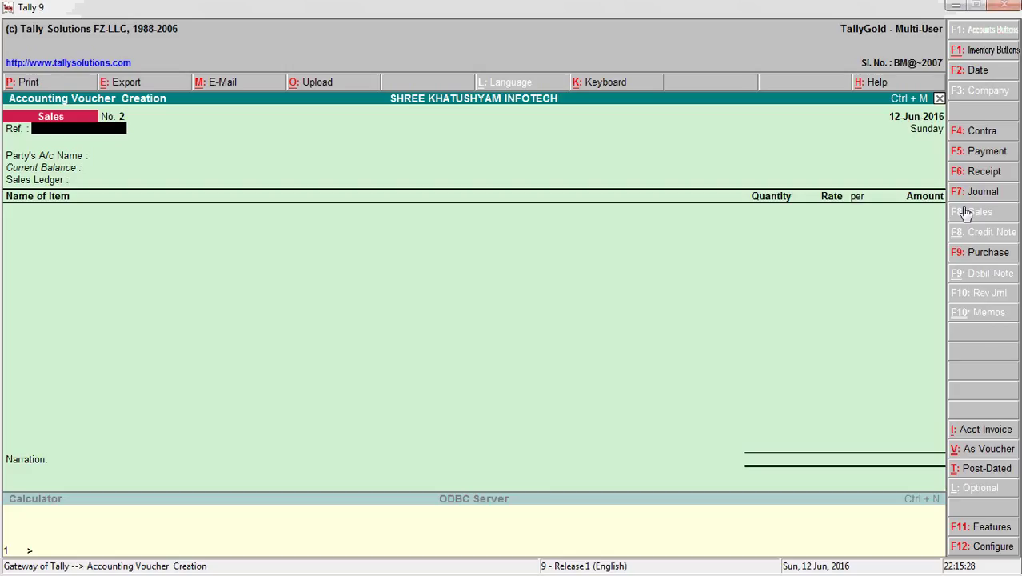
{"action": "type", "text": "135"}
{"action": "key", "text": "Return"}
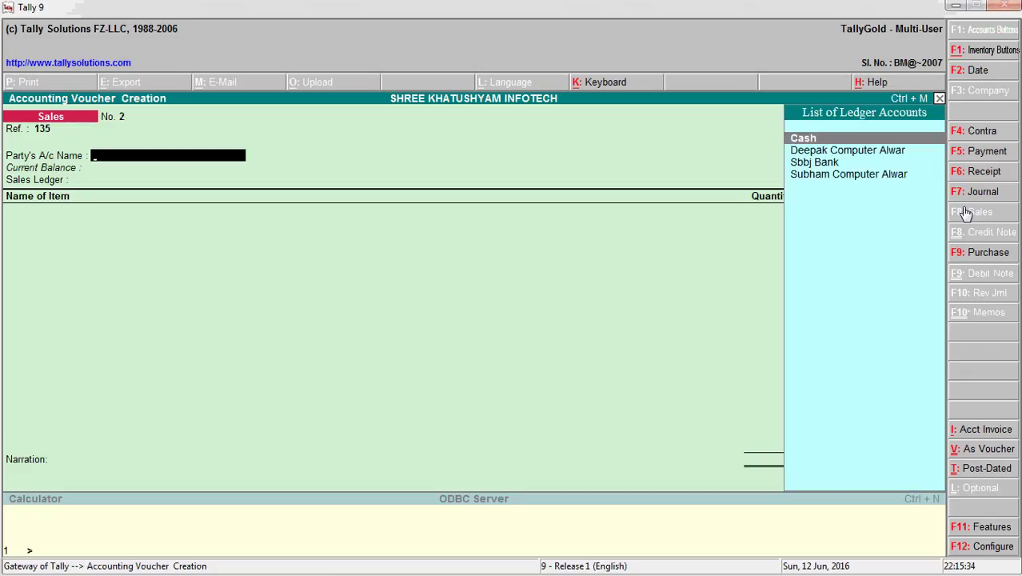
{"action": "key", "text": "BackSpace"}
{"action": "key", "text": "F2"}
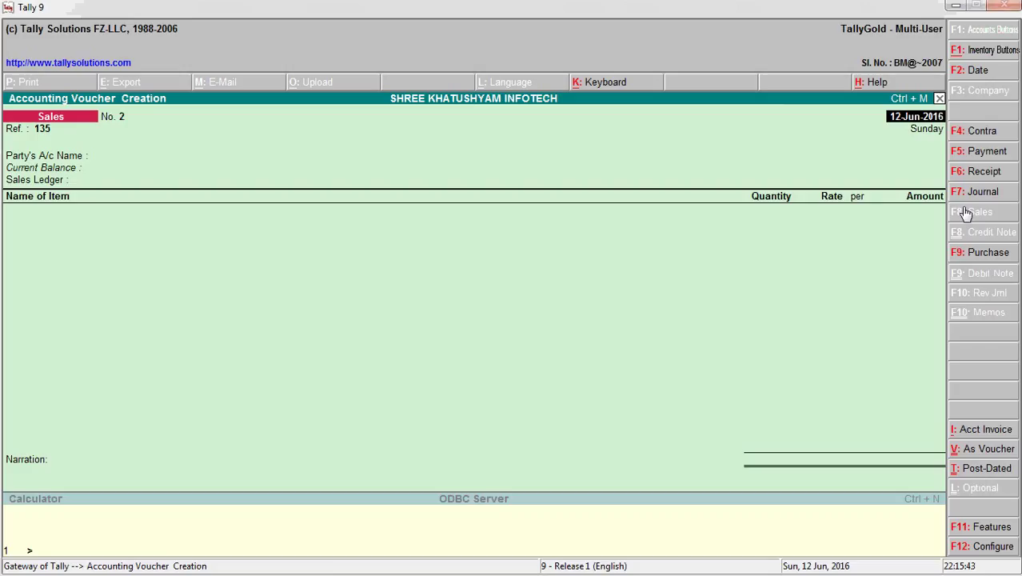
- Date the sales voucher 15-Jun-2016
{"action": "type", "text": "15-"}
{"action": "key", "text": "BackSpace"}
{"action": "type", "text": "-6"}
{"action": "type", "text": "16"}
{"action": "key", "text": "BackSpace"}
{"action": "key", "text": "BackSpace"}
{"action": "type", "text": "-16"}
{"action": "key", "text": "Return"}
{"action": "key", "text": "Return"}
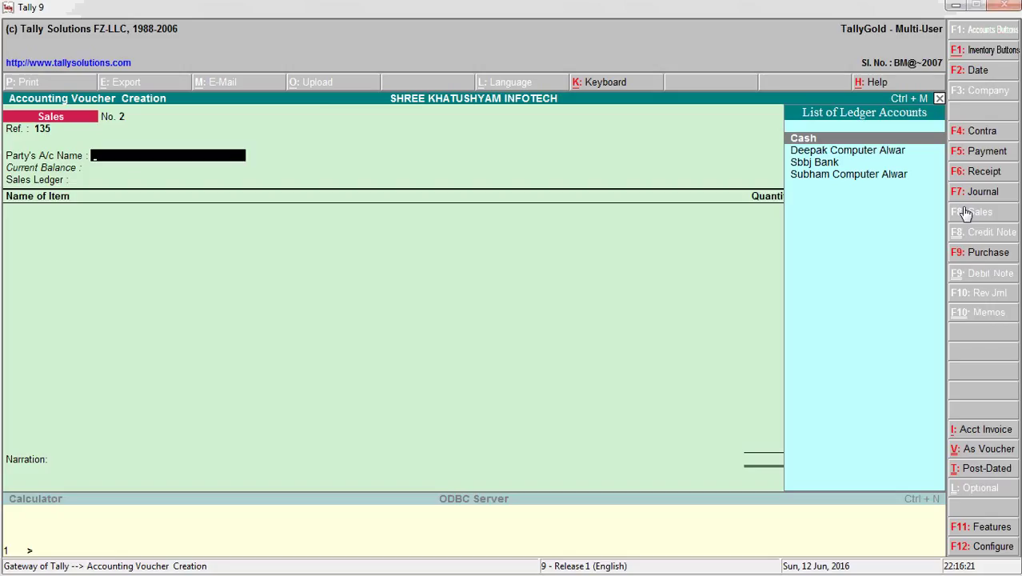
- Select Cash as the party account, bringing up Party Details
{"action": "key", "text": "Up"}
{"action": "key", "text": "Up"}
{"action": "key", "text": "Up"}
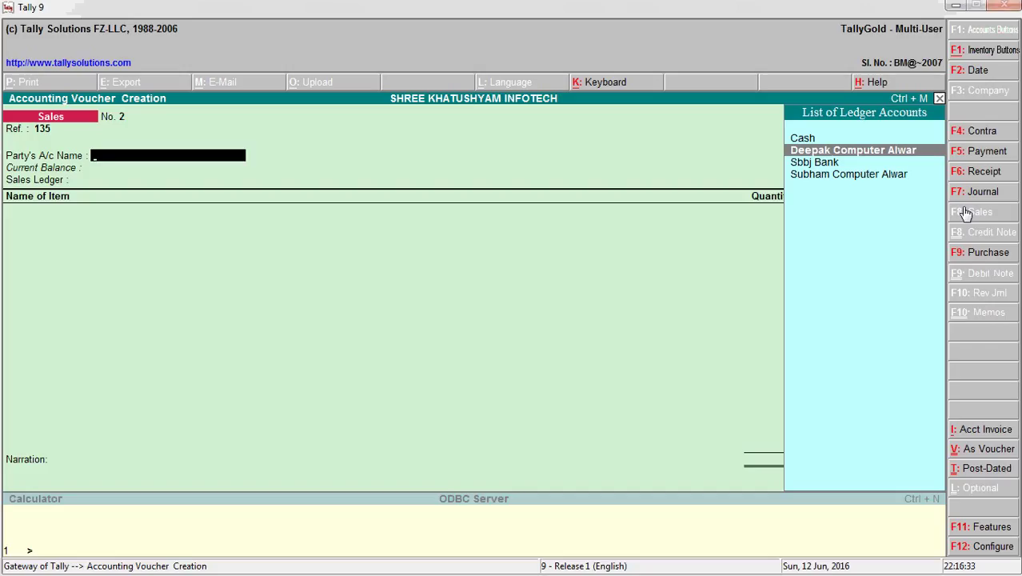
{"action": "key", "text": "Up"}
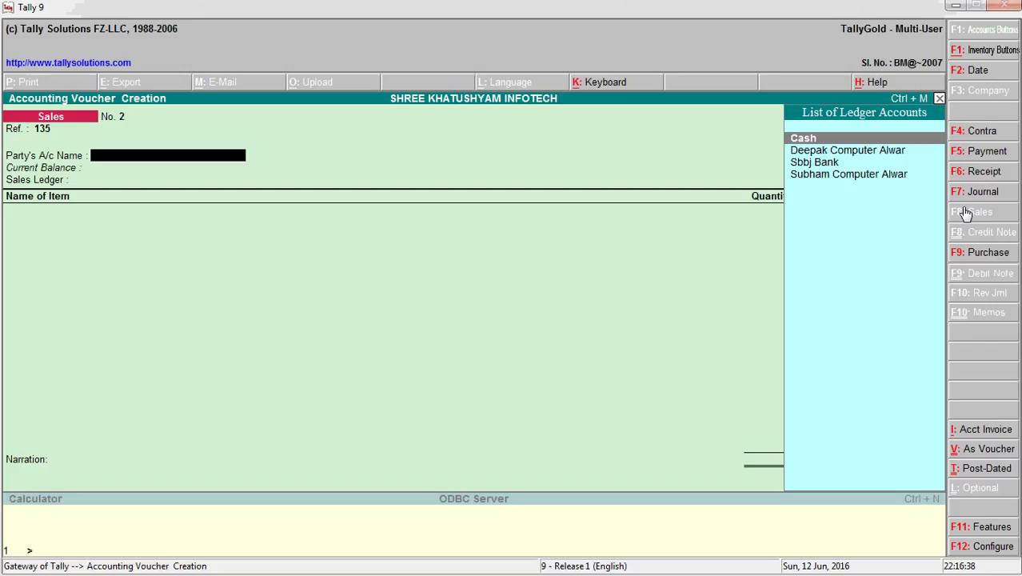
{"action": "key", "text": "Return"}
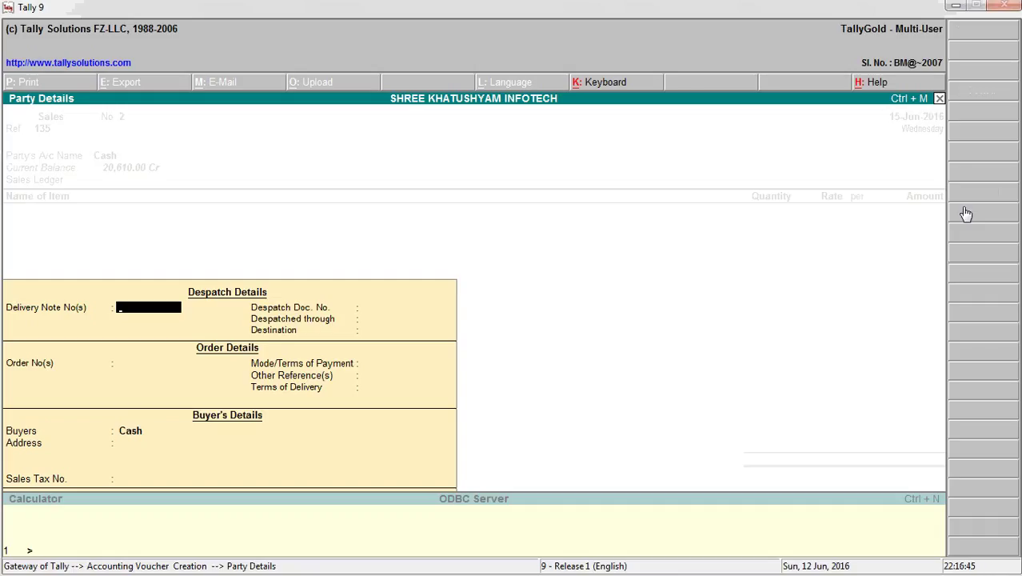
{"action": "key", "text": "Return"}
{"action": "key", "text": "BackSpace"}
{"action": "key", "text": "Return"}
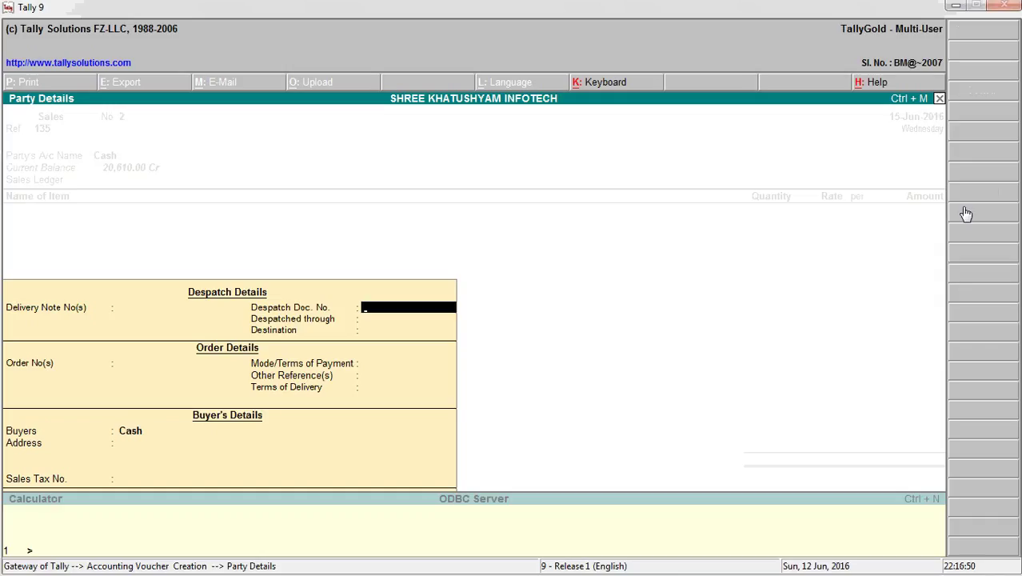
{"action": "key", "text": "Return"}
{"action": "key", "text": "Return"}
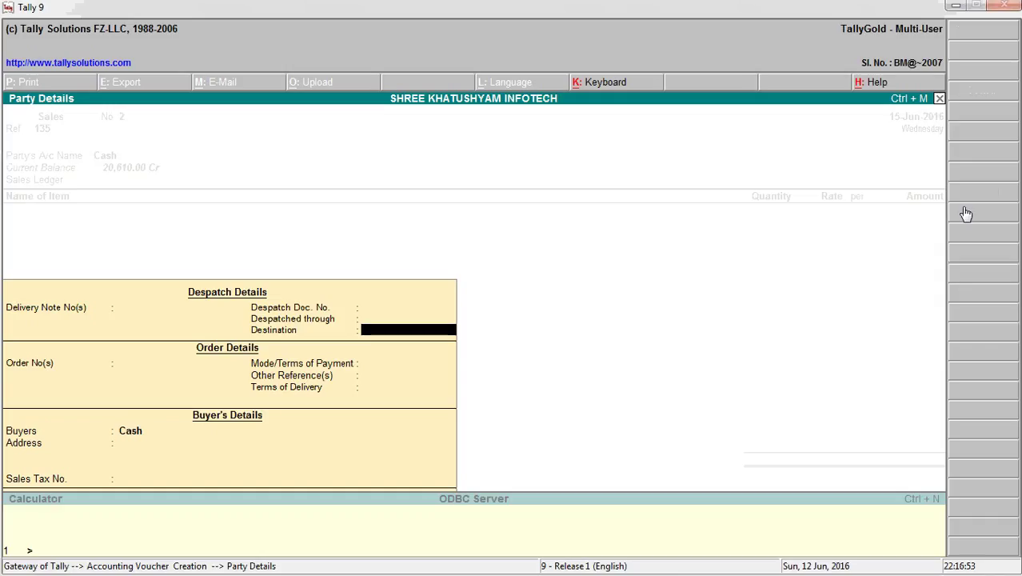
{"action": "key", "text": "Return"}
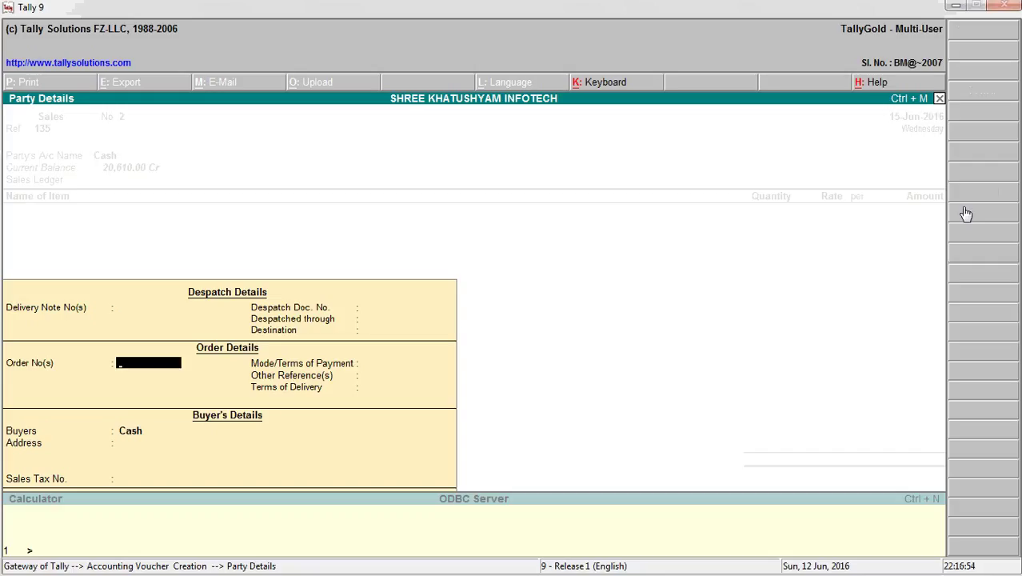
{"action": "key", "text": "Return"}
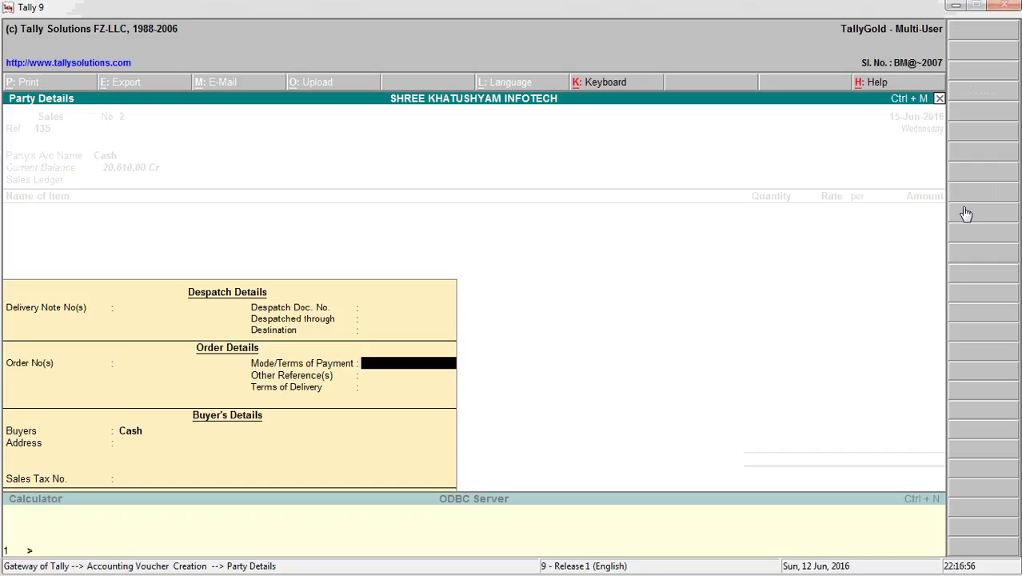
{"action": "key", "text": "Return"}
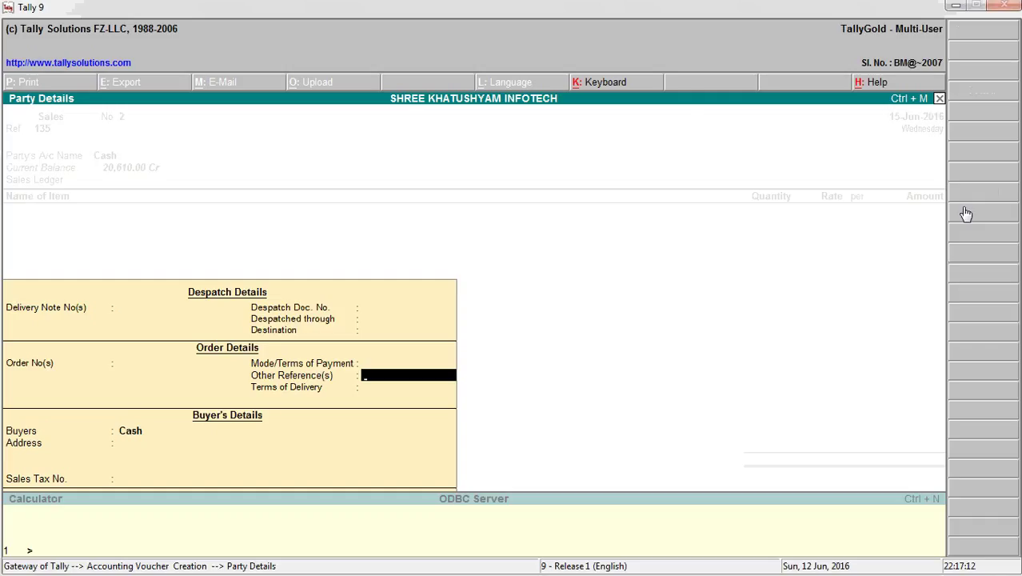
{"action": "key", "text": "Return"}
{"action": "key", "text": "Return"}
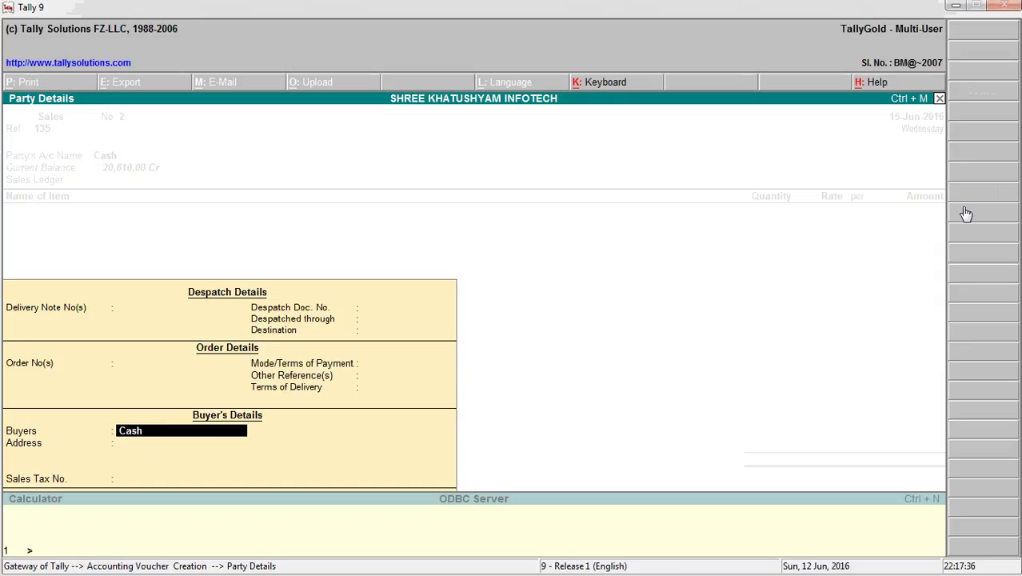
- Enter the buyer's name and address in Party Details and close it
{"action": "type", "text": "Ka"}
{"action": "key", "text": "BackSpace"}
{"action": "key", "text": "BackSpace"}
{"action": "key", "text": "Return"}
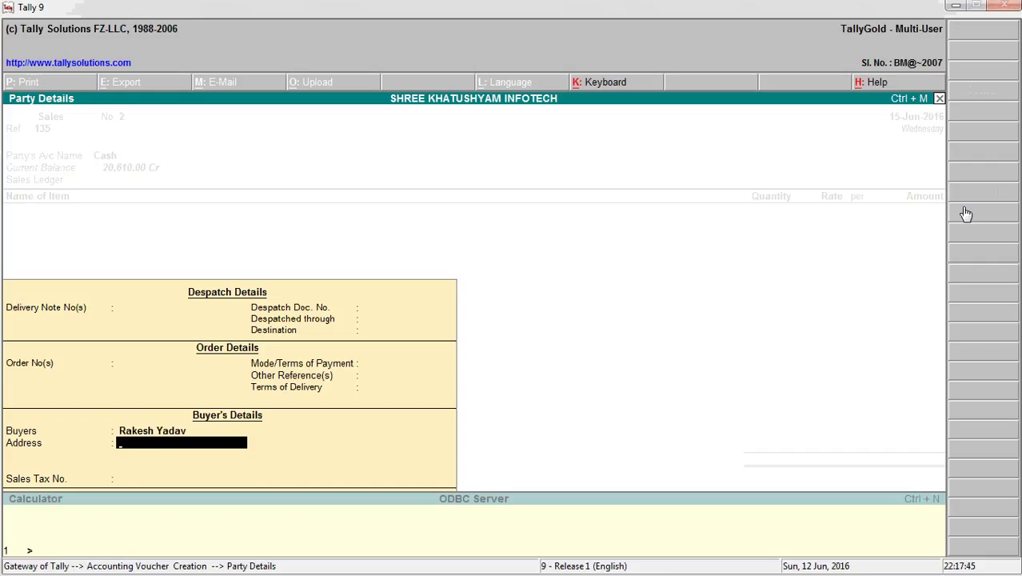
{"action": "type", "text": "laxmangarh"}
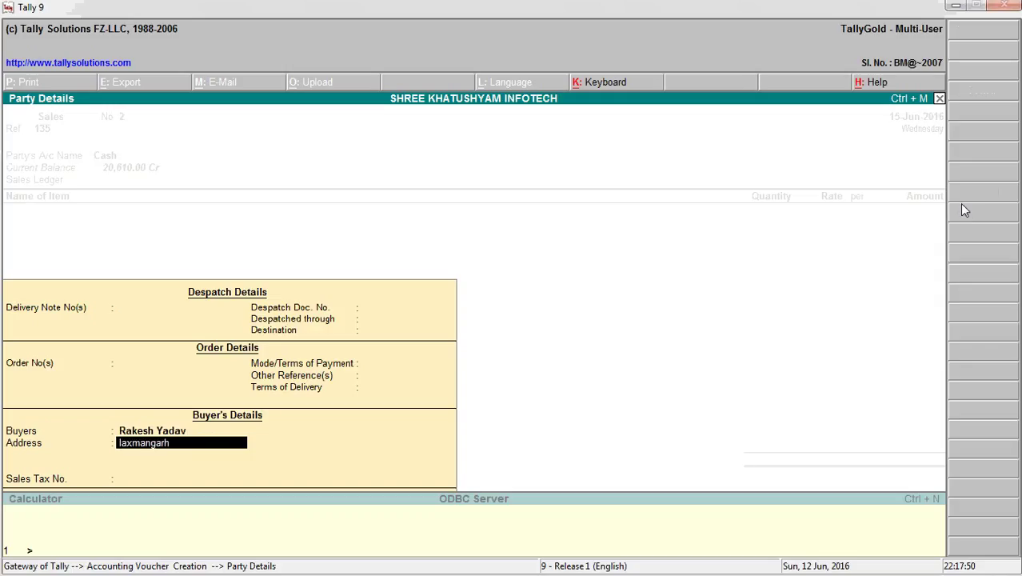
{"action": "key", "text": "Return"}
{"action": "key", "text": "Return"}
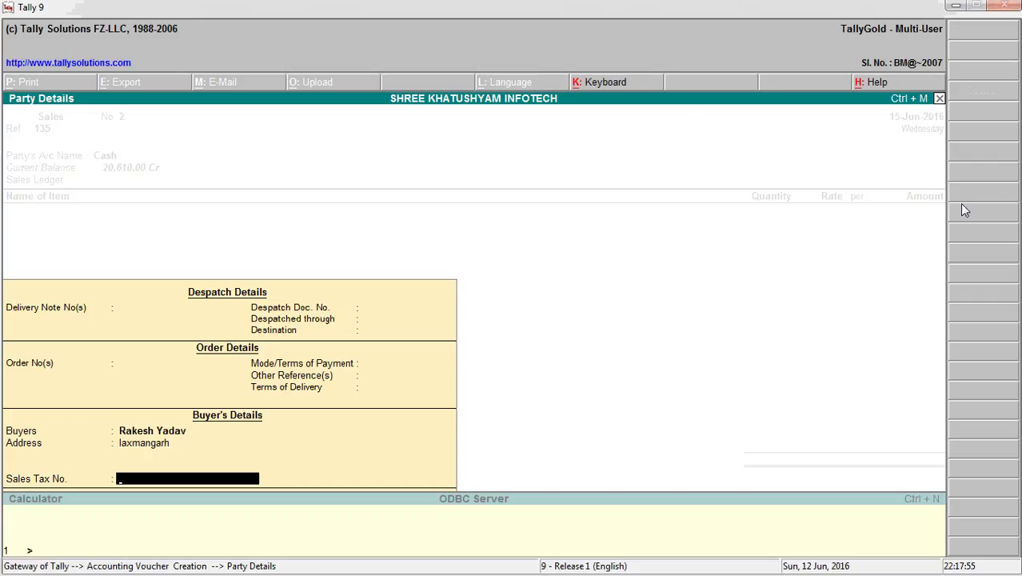
{"action": "key", "text": "Return"}
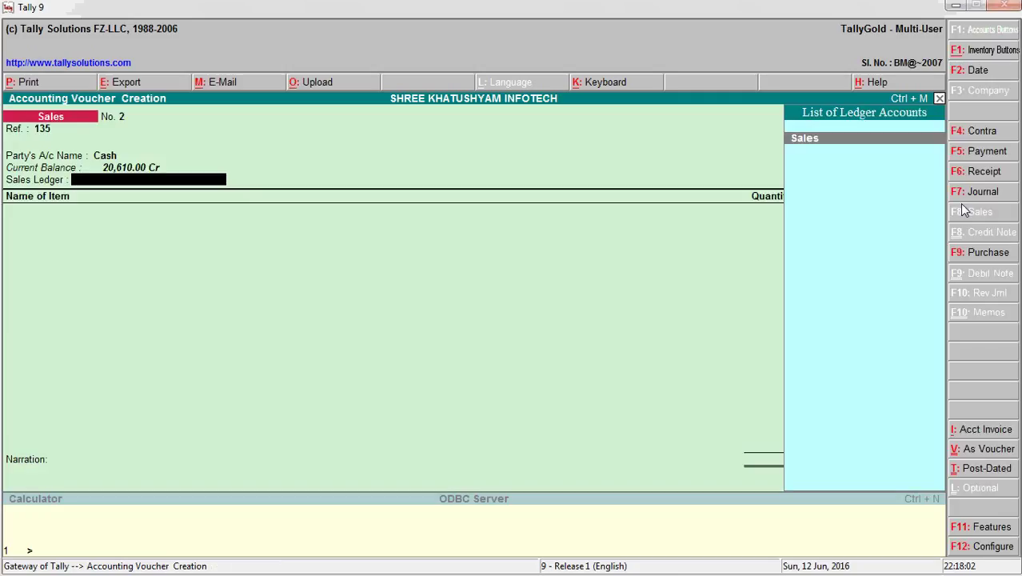
- Choose Sales as the sales ledger and Mother Board as the first item
{"action": "key", "text": "Return"}
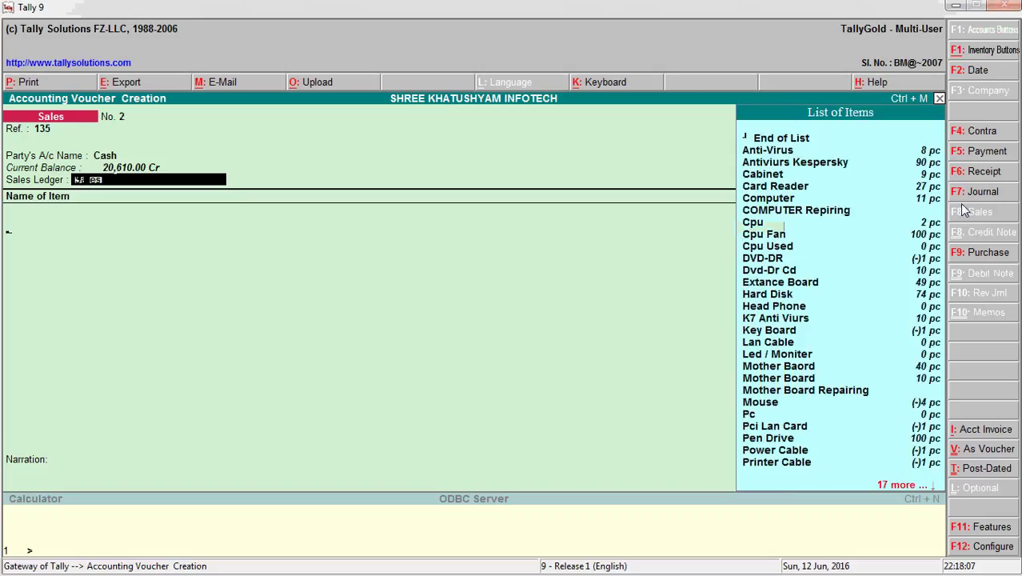
{"action": "key", "text": "Down"}
{"action": "key", "text": "Down"}
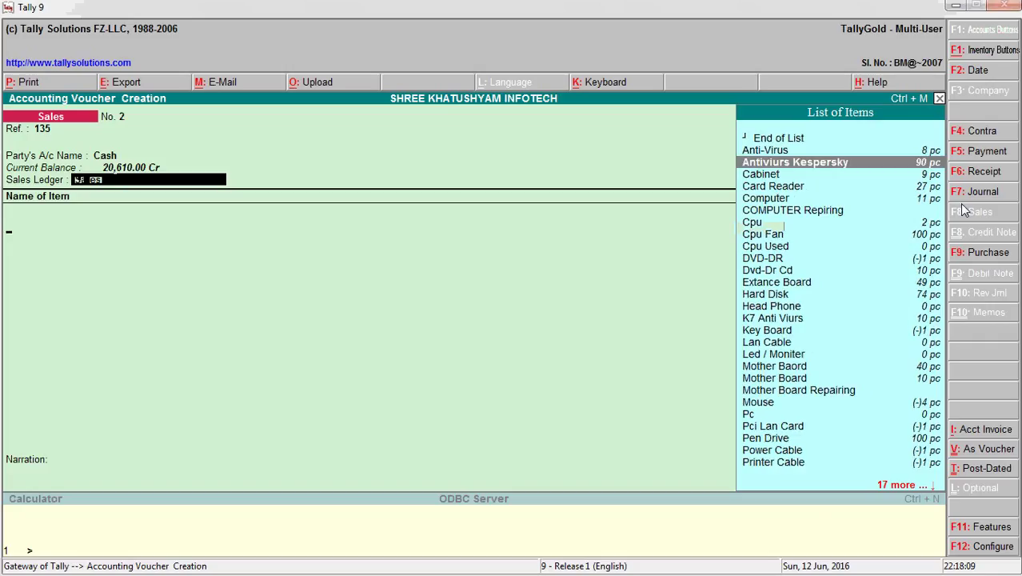
{"action": "key", "text": "Down"}
{"action": "key", "text": "Down"}
{"action": "key", "text": "Down"}
{"action": "key", "text": "Down"}
{"action": "key", "text": "Down"}
{"action": "key", "text": "Down"}
{"action": "key", "text": "Down"}
{"action": "key", "text": "Down"}
{"action": "key", "text": "Down"}
{"action": "key", "text": "Down"}
{"action": "key", "text": "Down"}
{"action": "key", "text": "Down"}
{"action": "key", "text": "Down"}
{"action": "key", "text": "Down"}
{"action": "key", "text": "Down"}
{"action": "key", "text": "Down"}
{"action": "key", "text": "Down"}
{"action": "key", "text": "Down"}
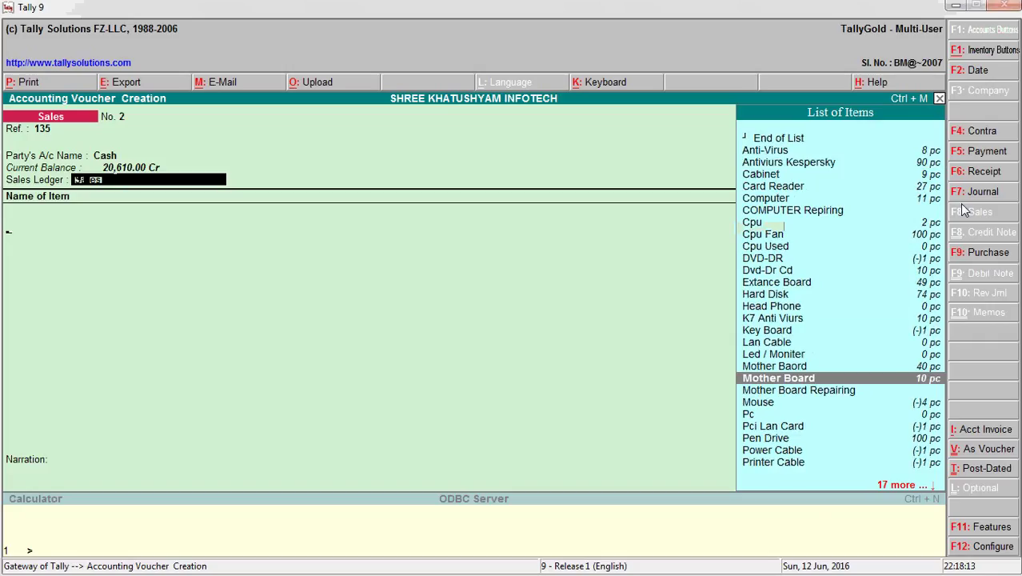
{"action": "key", "text": "Return"}
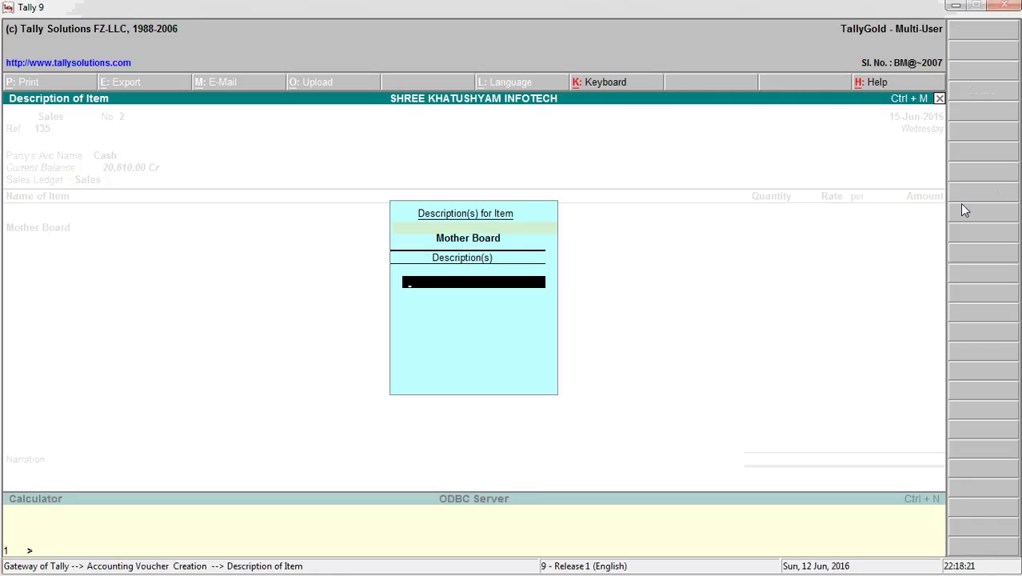
- Describe Mother Board as Asrok H61, Sn-123656756 and Model-476487fff3y
{"action": "type", "text": "Asrok H61"}
{"action": "key", "text": "Return"}
{"action": "type", "text": "Sn"}
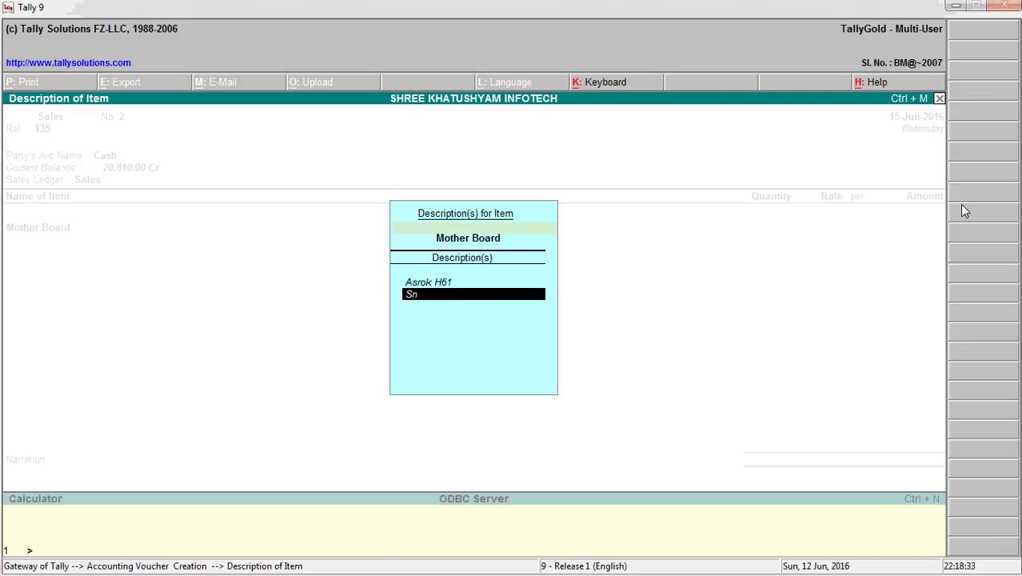
{"action": "type", "text": "-123656756"}
{"action": "key", "text": "Return"}
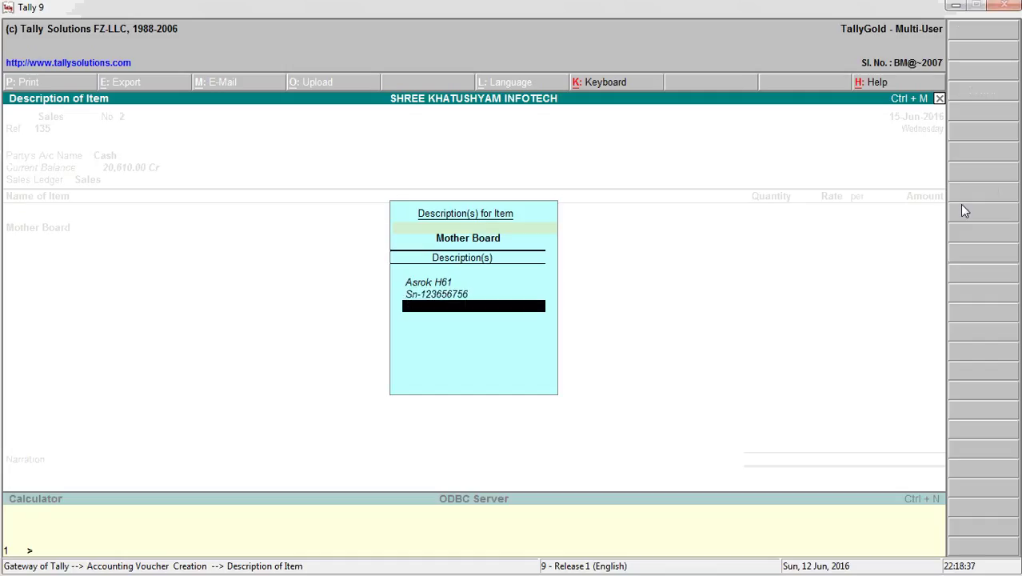
{"action": "type", "text": "Model"}
{"action": "key", "text": "BackSpace"}
{"action": "type", "text": "-476487fff3"}
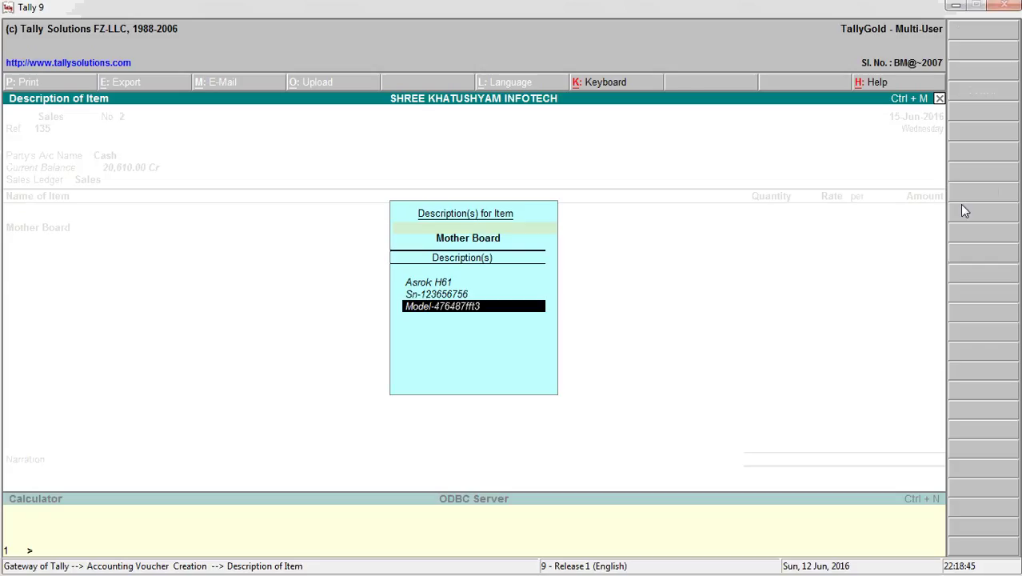
{"action": "type", "text": "y"}
{"action": "key", "text": "Return"}
{"action": "key", "text": "Return"}
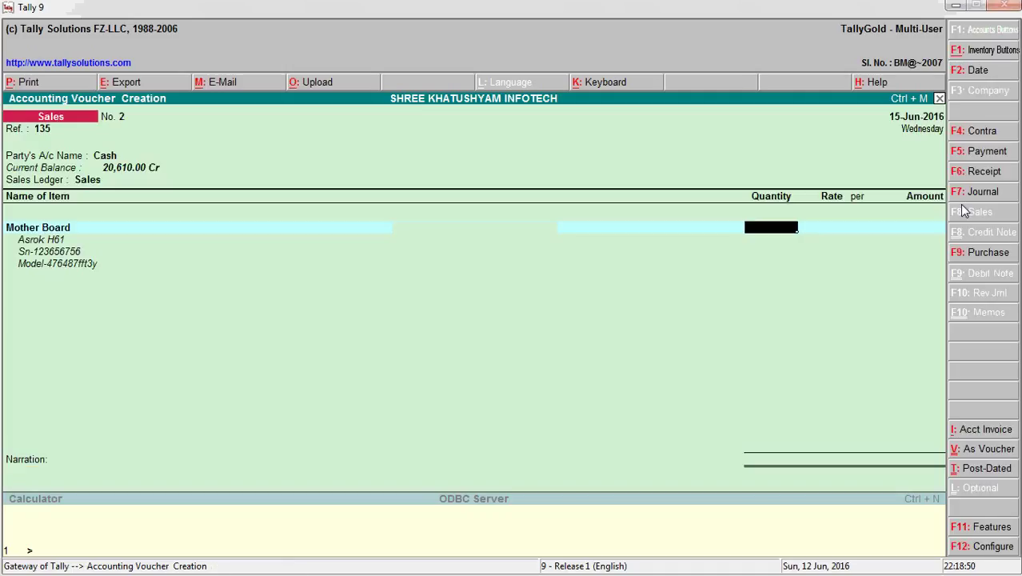
- Bill 1 Mother Board at a rate of 2,500.00 for 2,500.00
{"action": "key", "text": "Return"}
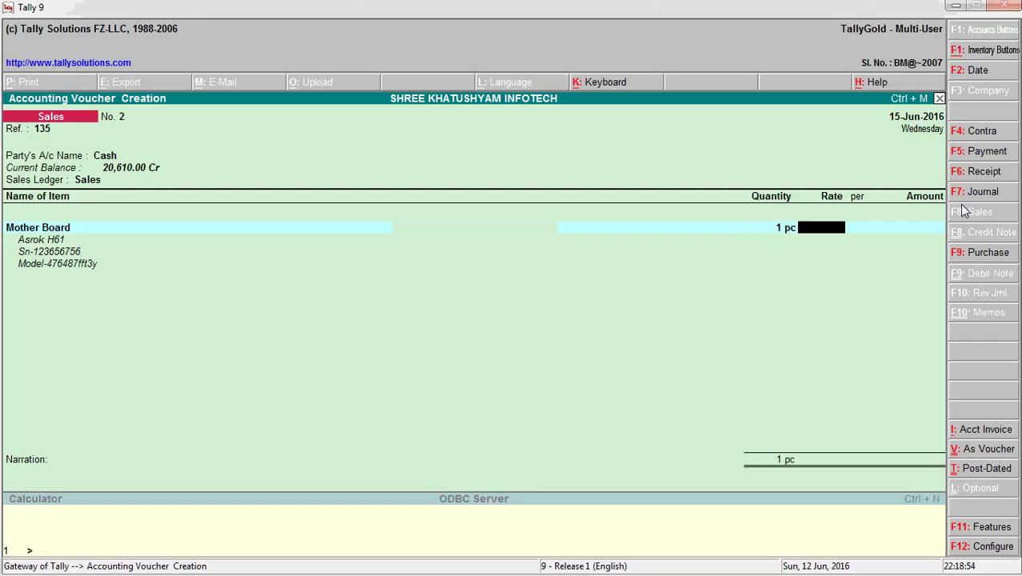
{"action": "type", "text": "2500"}
{"action": "key", "text": "Return"}
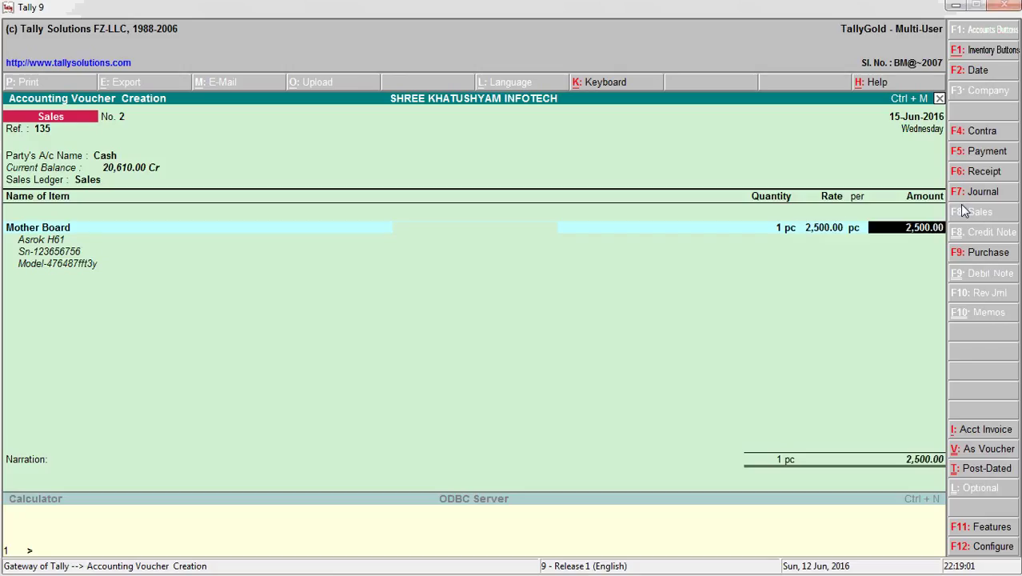
{"action": "key", "text": "Return"}
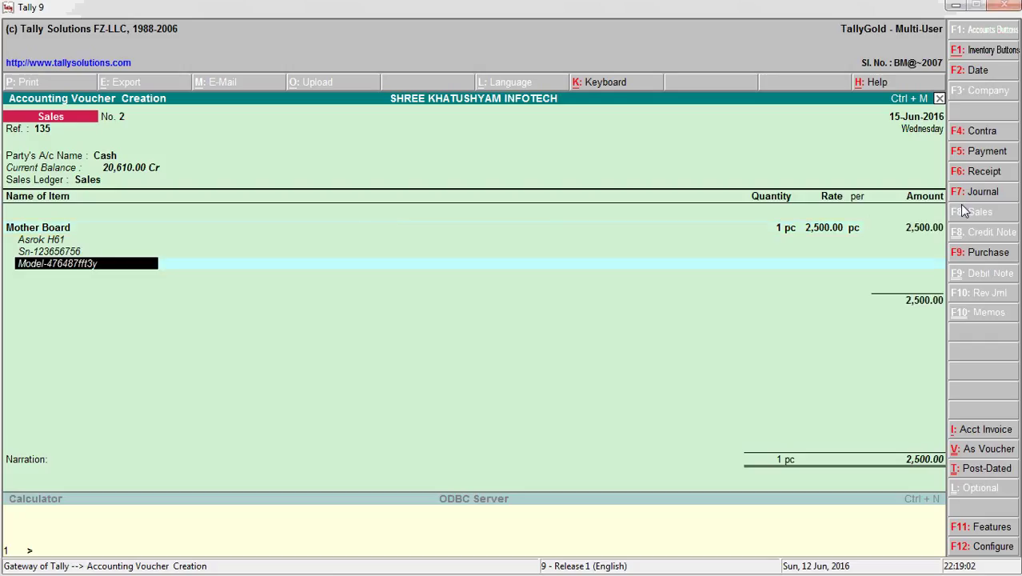
{"action": "key", "text": "Return"}
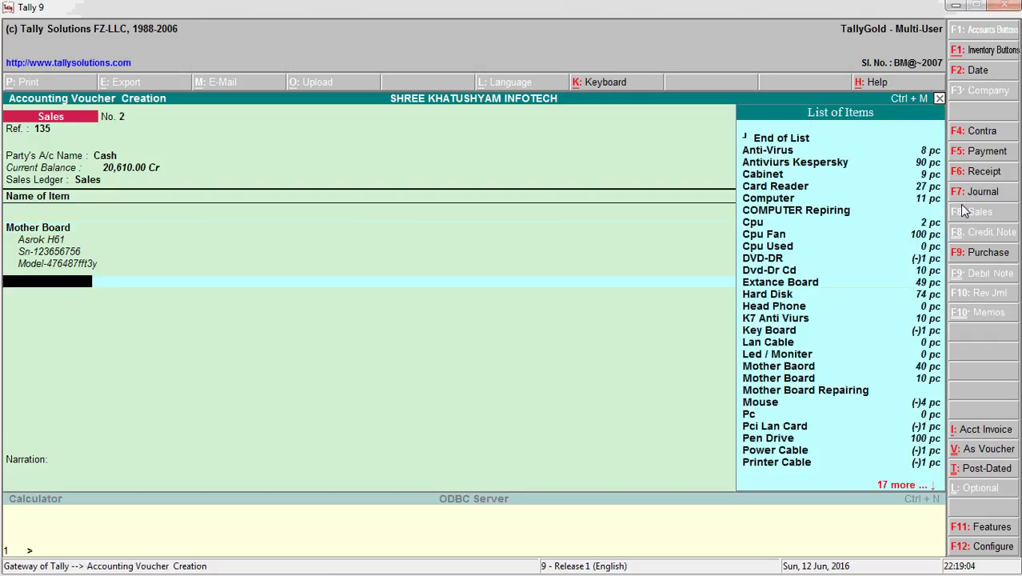
- Type R as the next item name and highlight K7 Anti Viurs in the list
{"action": "type", "text": "R"}
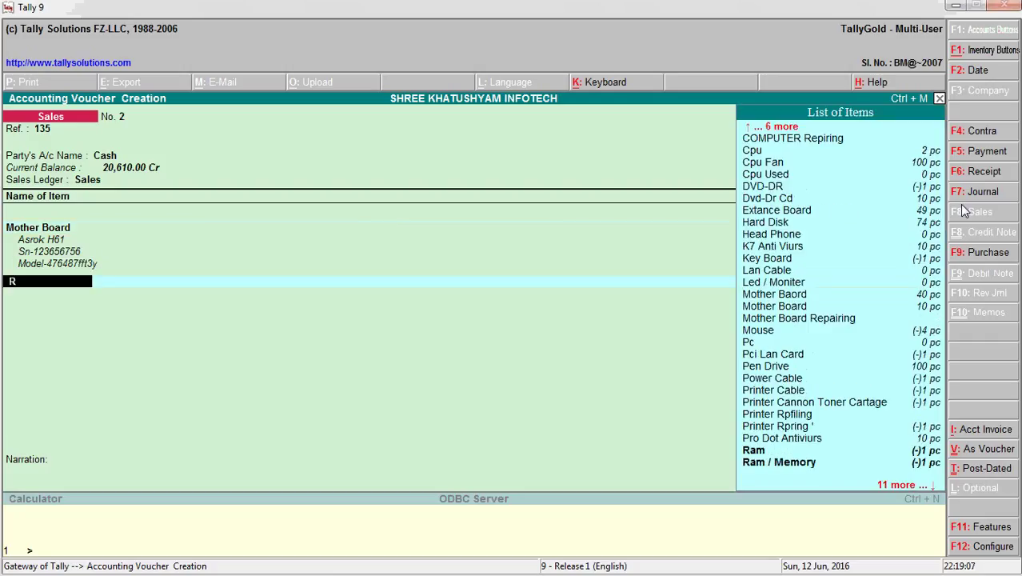
{"action": "key", "text": "Down"}
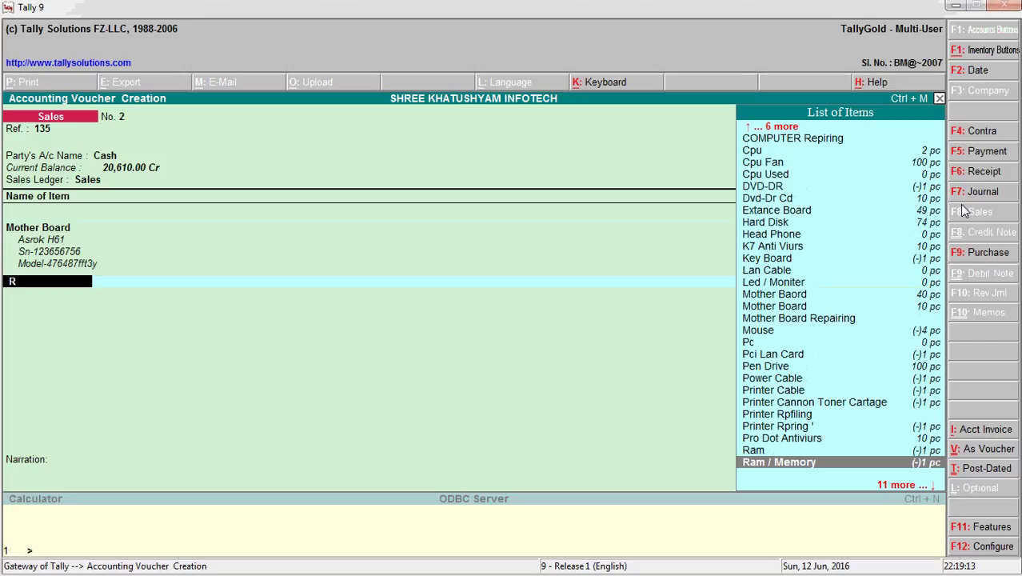
{"action": "key", "text": "Up"}
{"action": "key", "text": "Up"}
{"action": "key", "text": "Up"}
{"action": "key", "text": "Up"}
{"action": "key", "text": "Up"}
{"action": "key", "text": "Up"}
{"action": "key", "text": "Up"}
{"action": "key", "text": "Up"}
{"action": "key", "text": "Up"}
{"action": "key", "text": "Up"}
{"action": "key", "text": "Up"}
{"action": "key", "text": "Up"}
{"action": "key", "text": "Up"}
{"action": "key", "text": "Up"}
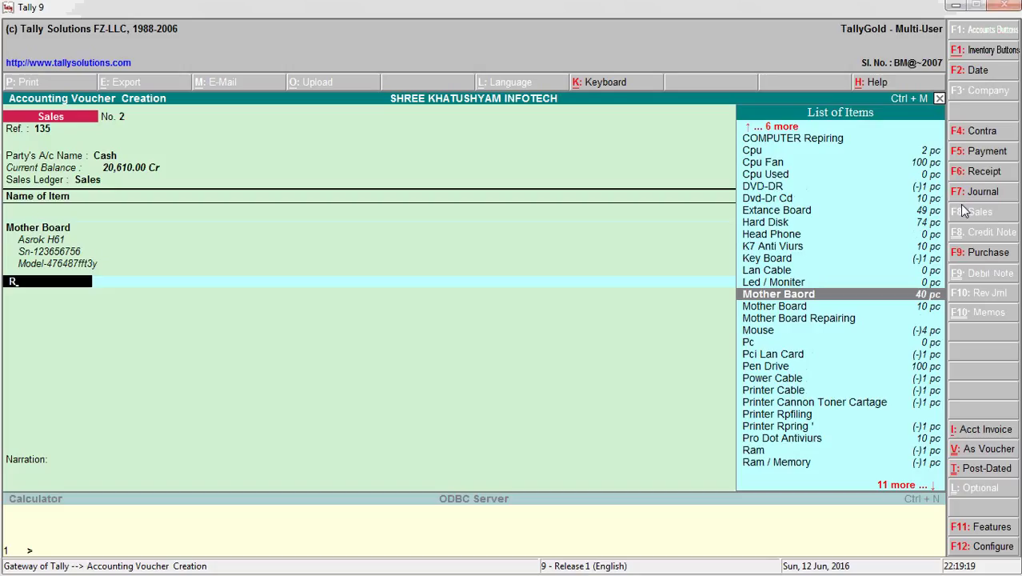
{"action": "key", "text": "Up"}
{"action": "key", "text": "Up"}
{"action": "key", "text": "Up"}
{"action": "key", "text": "Up"}
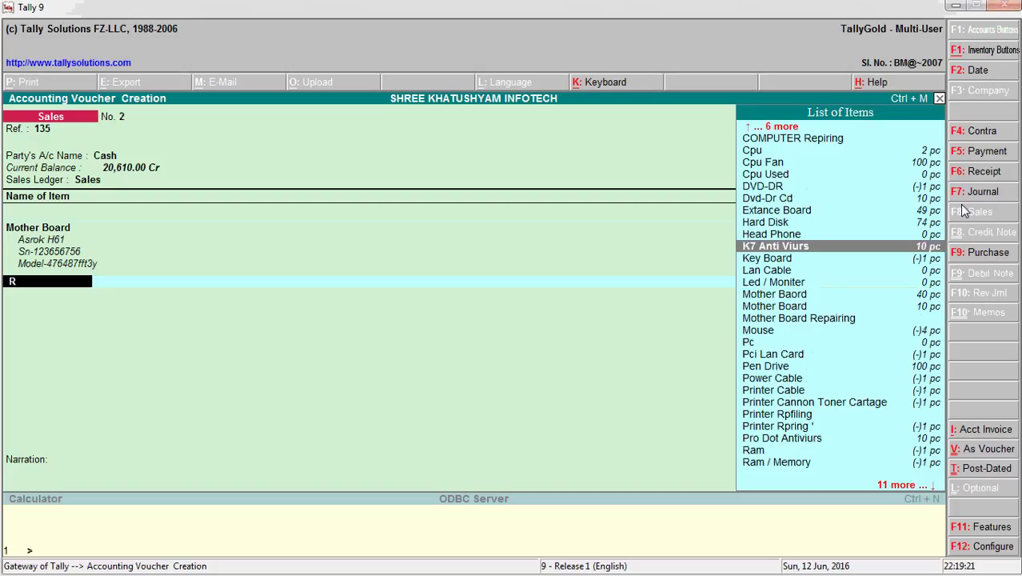
- Add K7 Anti Viurs as the second item, described as '1user Anti Viurs 2016'
{"action": "key", "text": "Return"}
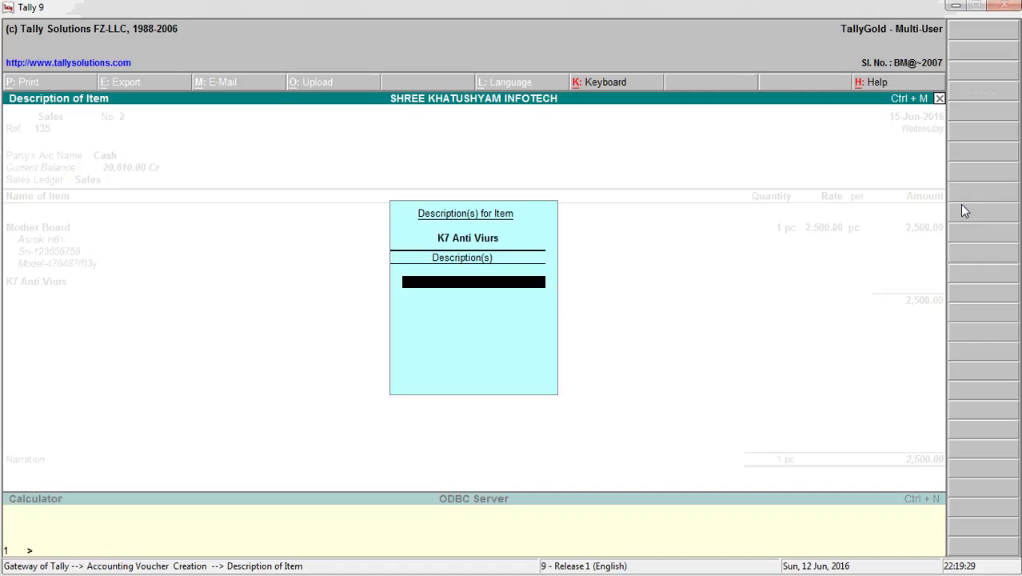
{"action": "type", "text": "1ju"}
{"action": "key", "text": "BackSpace"}
{"action": "key", "text": "BackSpace"}
{"action": "type", "text": "user"}
{"action": "type", "text": " in"}
{"action": "key", "text": "BackSpace"}
{"action": "key", "text": "BackSpace"}
{"action": "type", "text": "a"}
{"action": "key", "text": "BackSpace"}
{"action": "type", "text": "Anti Viurs 2016"}
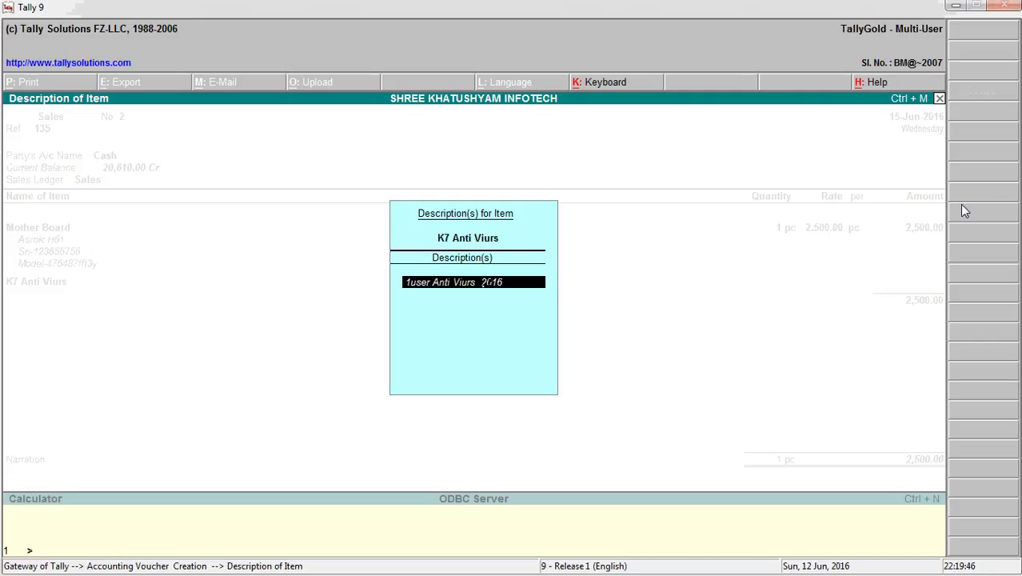
{"action": "key", "text": "Return"}
{"action": "key", "text": "Return"}
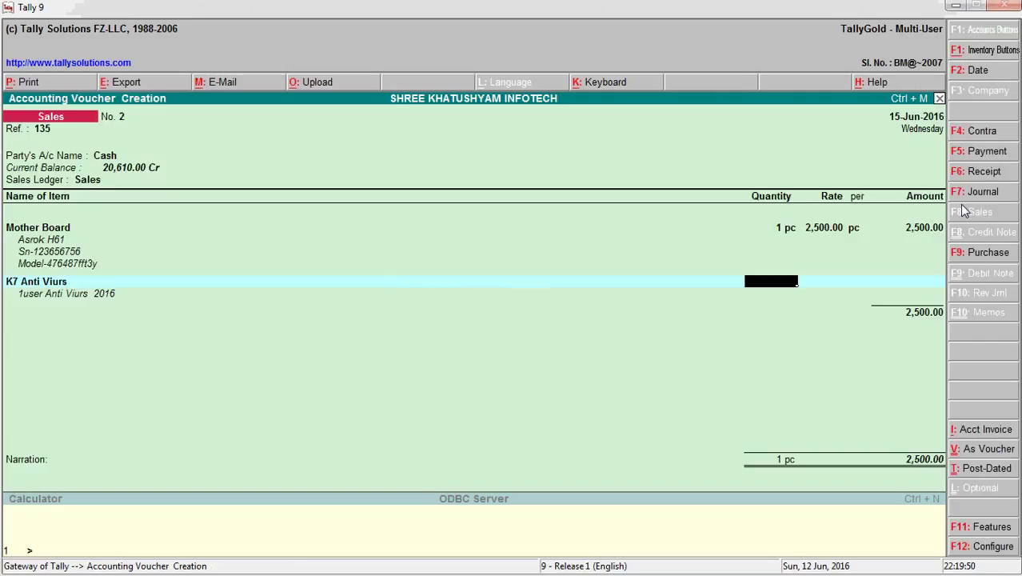
- Bill K7 Anti Viurs at 5 pc × 300.00 for 1,500.00
{"action": "type", "text": "5"}
{"action": "key", "text": "Return"}
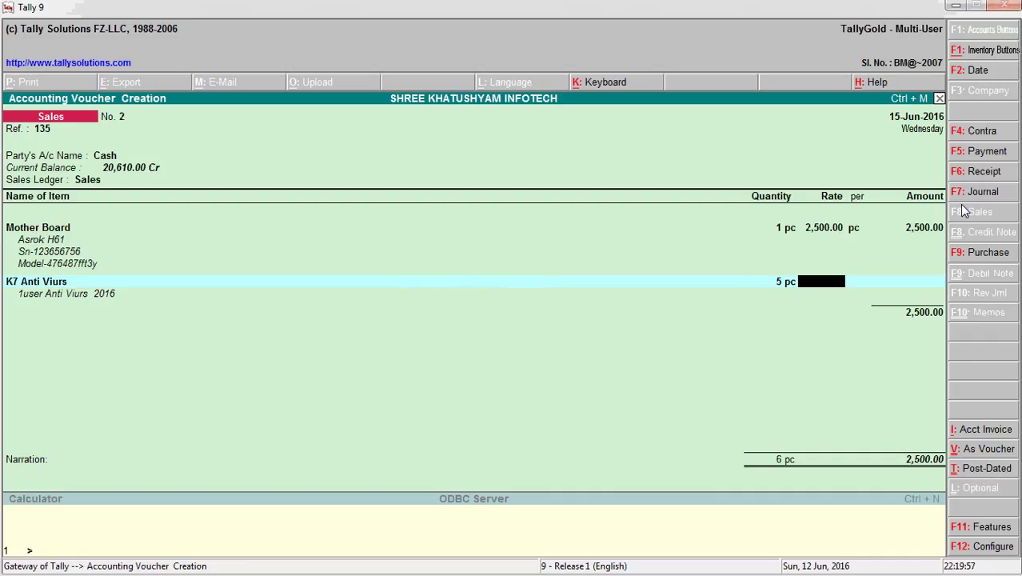
{"action": "type", "text": "300"}
{"action": "key", "text": "Return"}
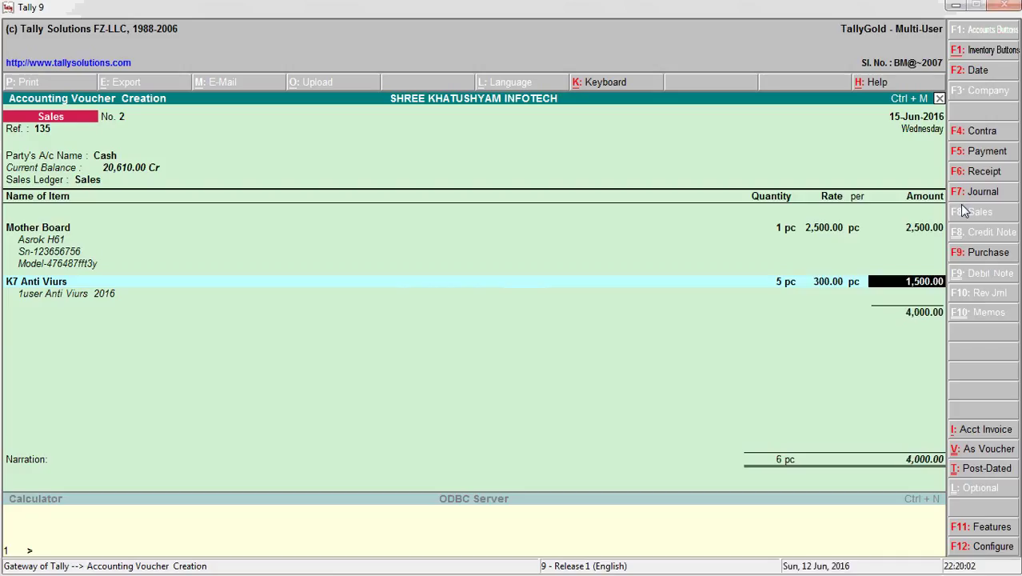
{"action": "key", "text": "Return"}
{"action": "key", "text": "Return"}
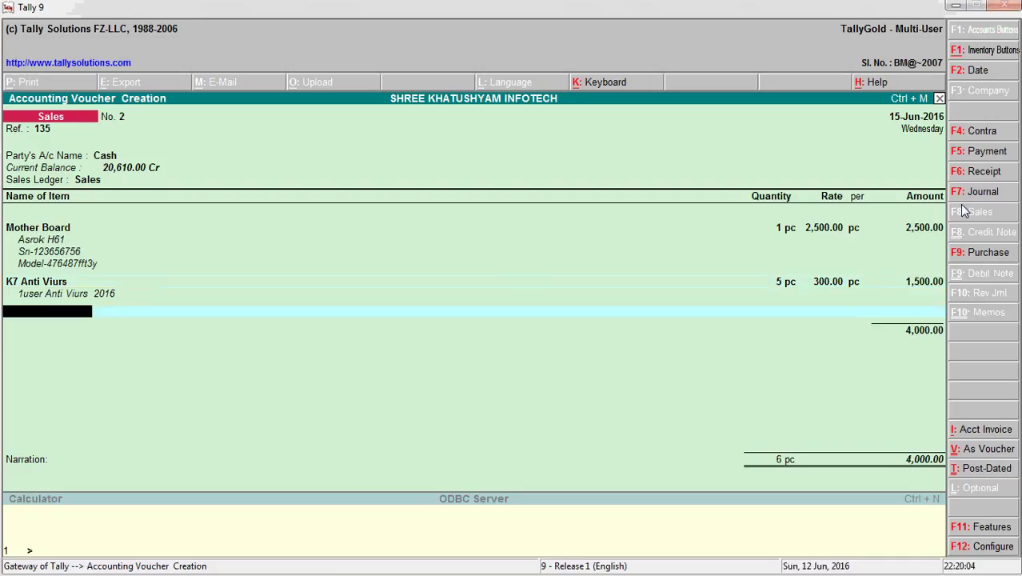
{"action": "key", "text": "Return"}
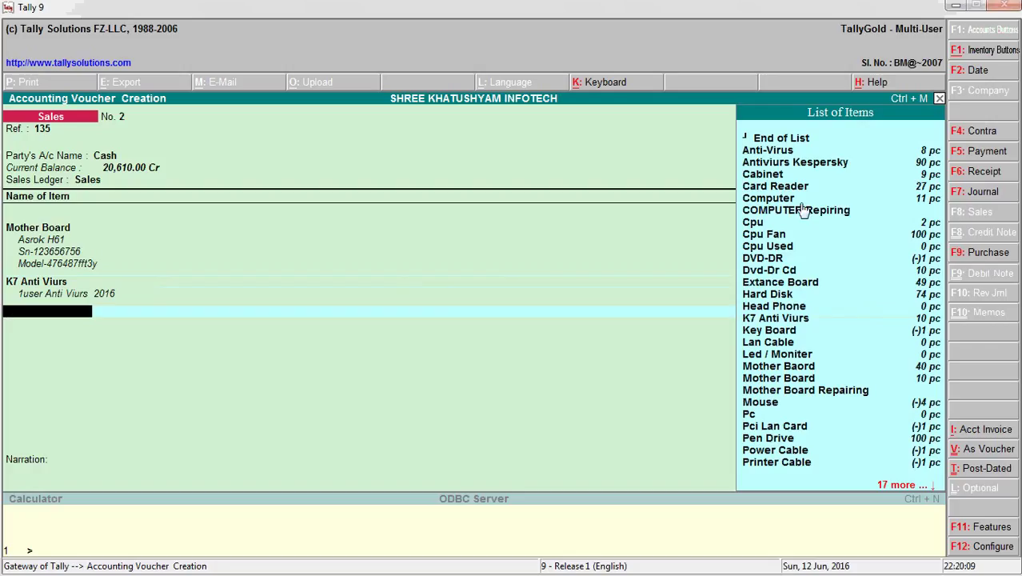
- Add Dvd-Dr Cd as the third item, described as 'Samsung Pata Port'
{"action": "left_click", "coordinate": [791, 264]}
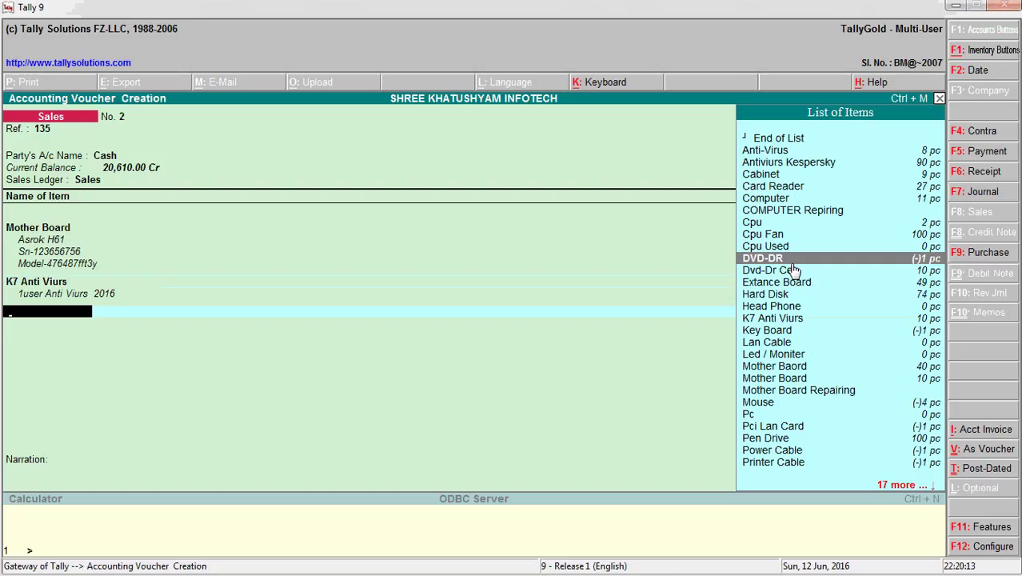
{"action": "left_click", "coordinate": [793, 270]}
{"action": "key", "text": "Return"}
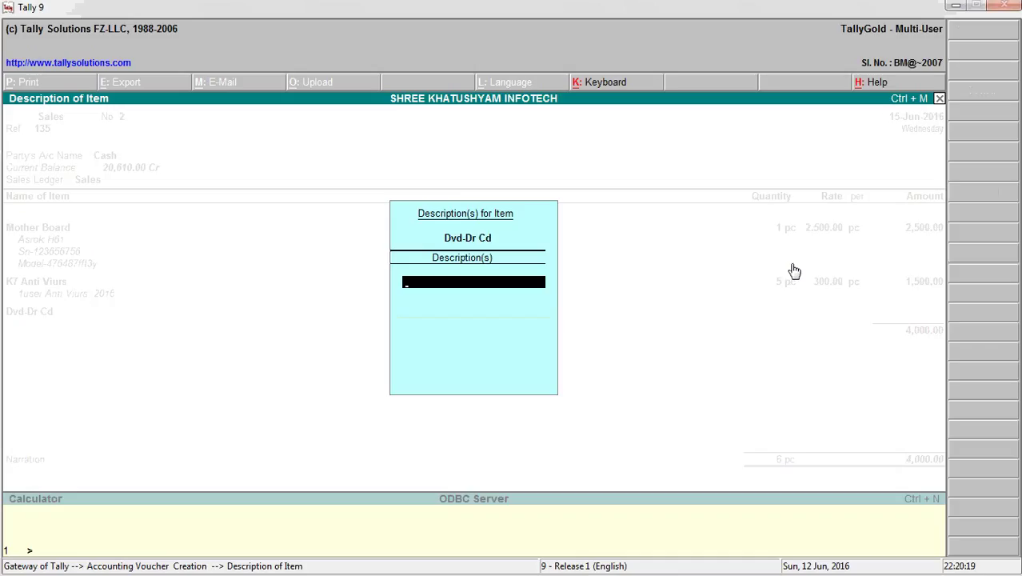
{"action": "type", "text": "Samsung"}
{"action": "type", "text": "Pata Poe"}
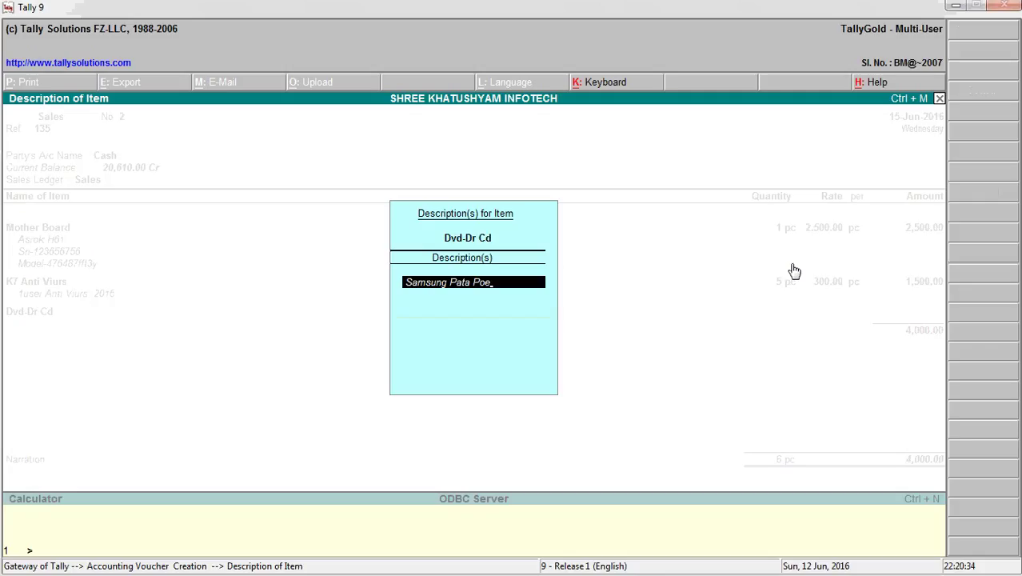
{"action": "key", "text": "BackSpace"}
{"action": "type", "text": "rt"}
{"action": "key", "text": "Return"}
{"action": "key", "text": "Return"}
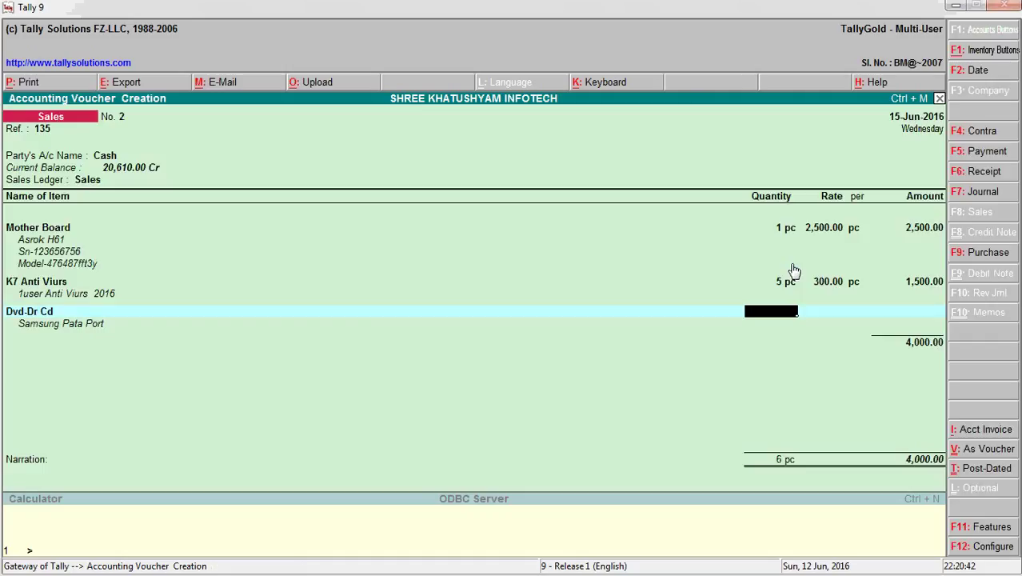
- Bill Dvd-Dr Cd at 2 pc × 1,000.00 for 2,000.00
{"action": "type", "text": "2"}
{"action": "key", "text": "Return"}
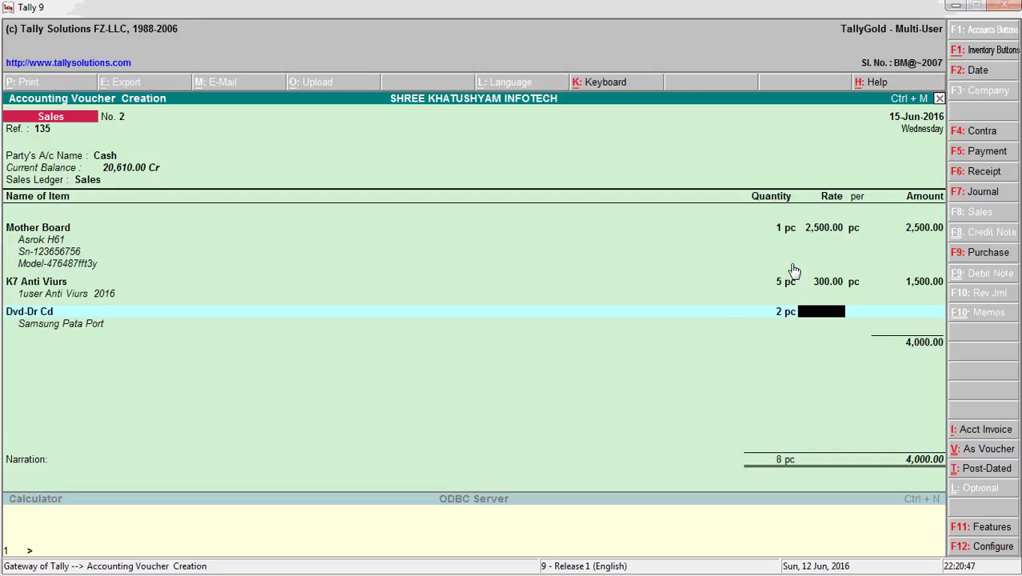
{"action": "type", "text": "1000"}
{"action": "key", "text": "Return"}
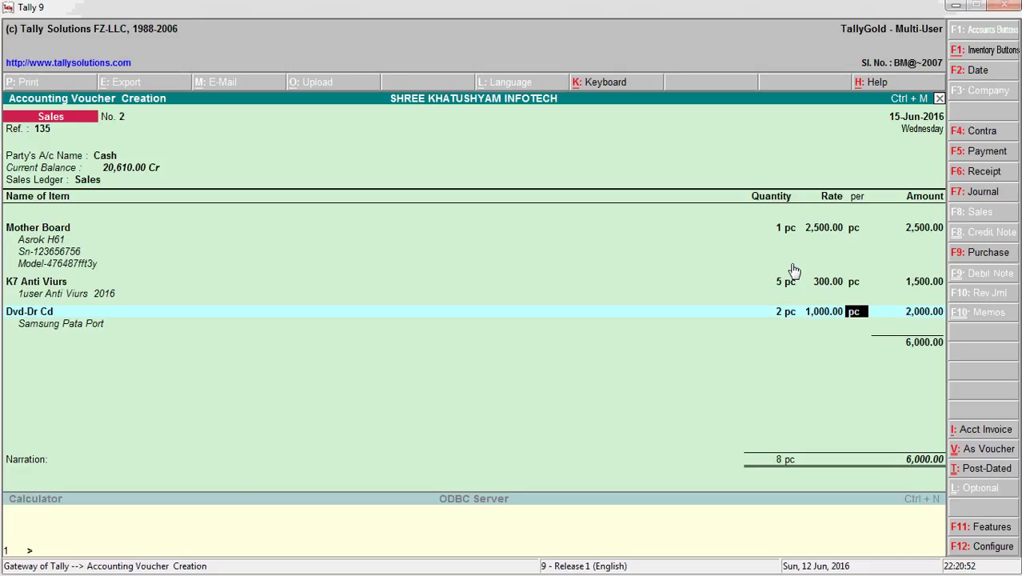
{"action": "key", "text": "Return"}
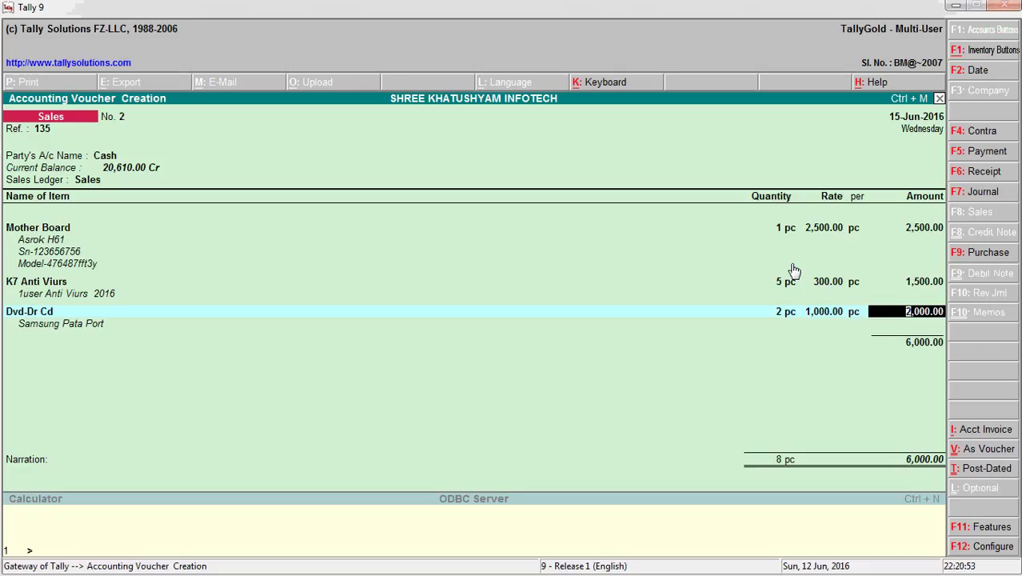
{"action": "key", "text": "Return"}
{"action": "key", "text": "Return"}
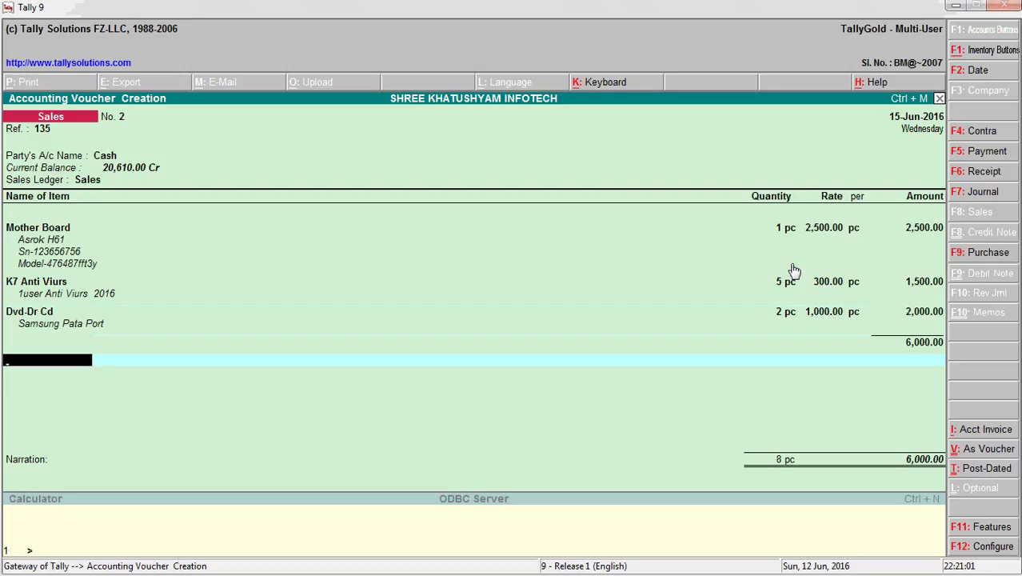
- Add the Vat Out Put ledger at 5%, giving 300.00 VAT
{"action": "key", "text": "Return"}
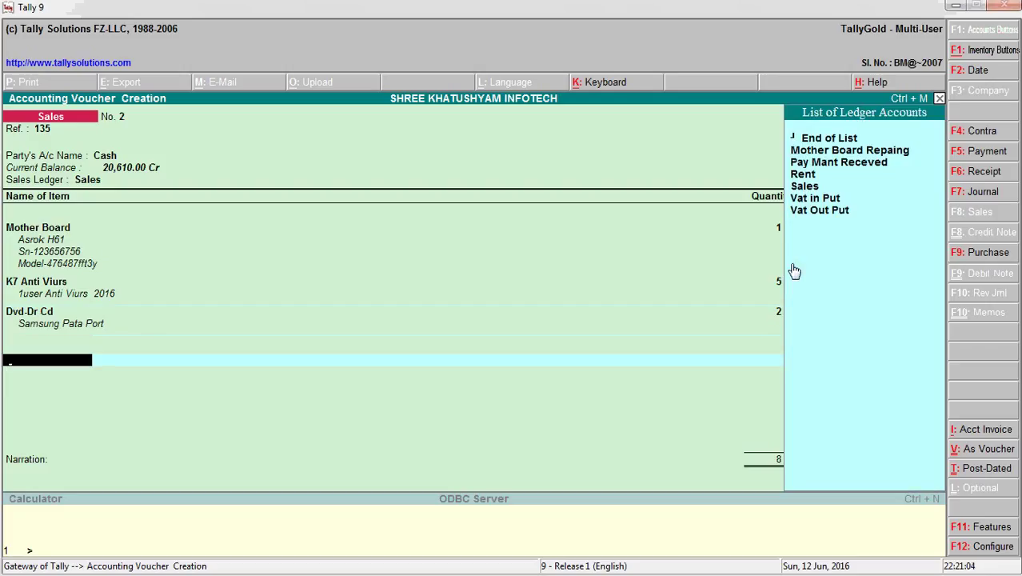
{"action": "type", "text": "v"}
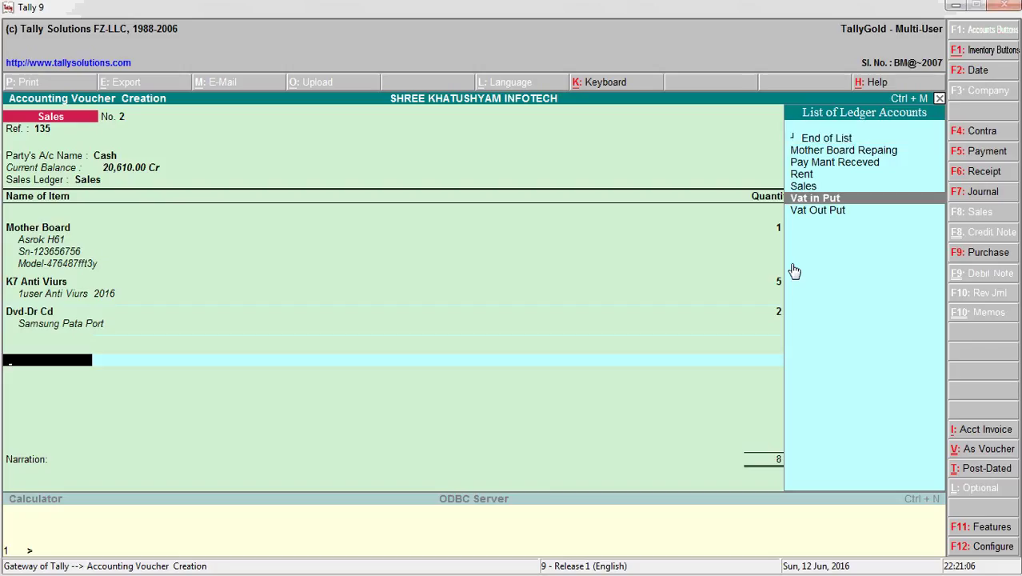
{"action": "key", "text": "Down"}
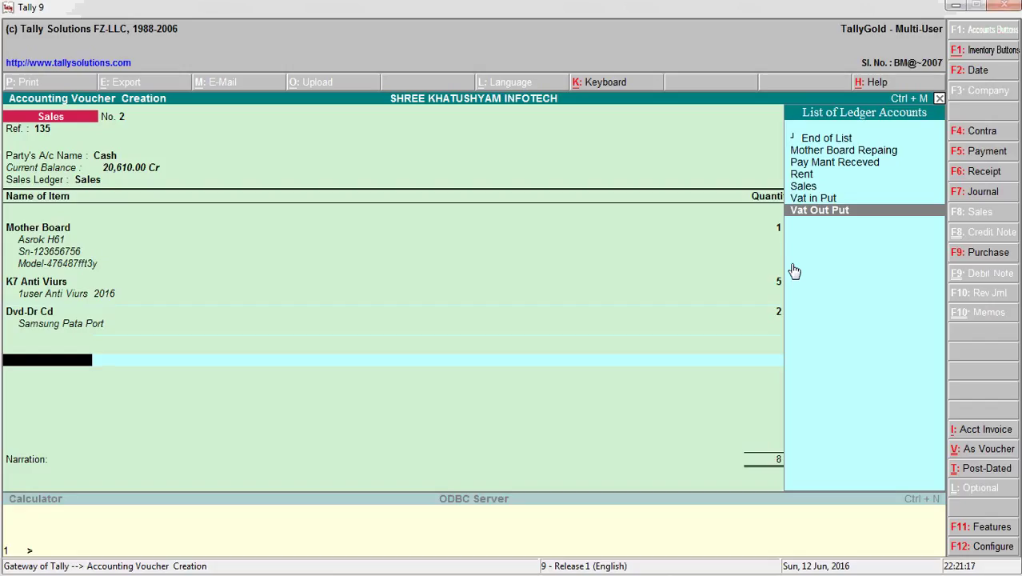
{"action": "key", "text": "Return"}
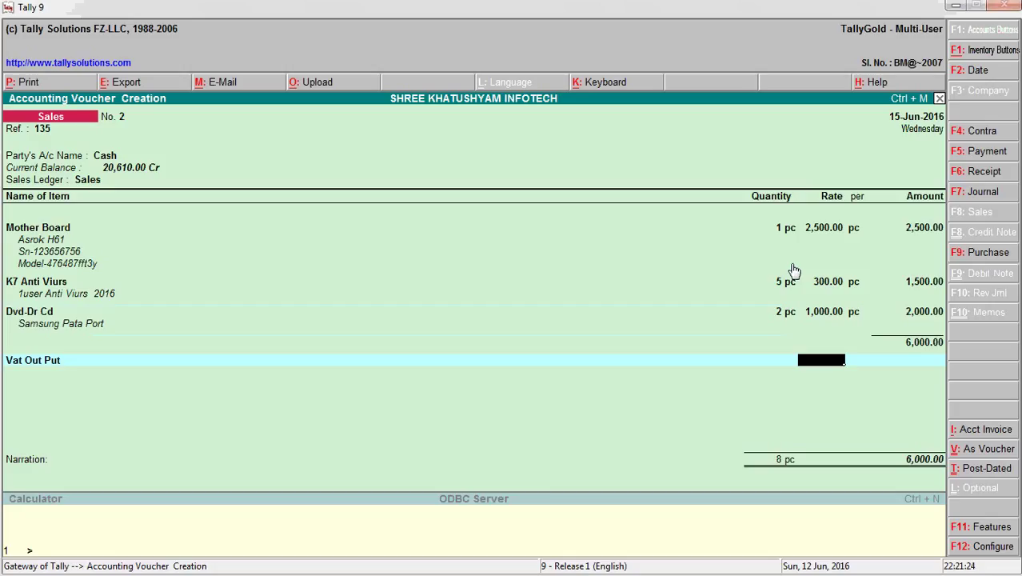
{"action": "type", "text": "5"}
{"action": "key", "text": "Return"}
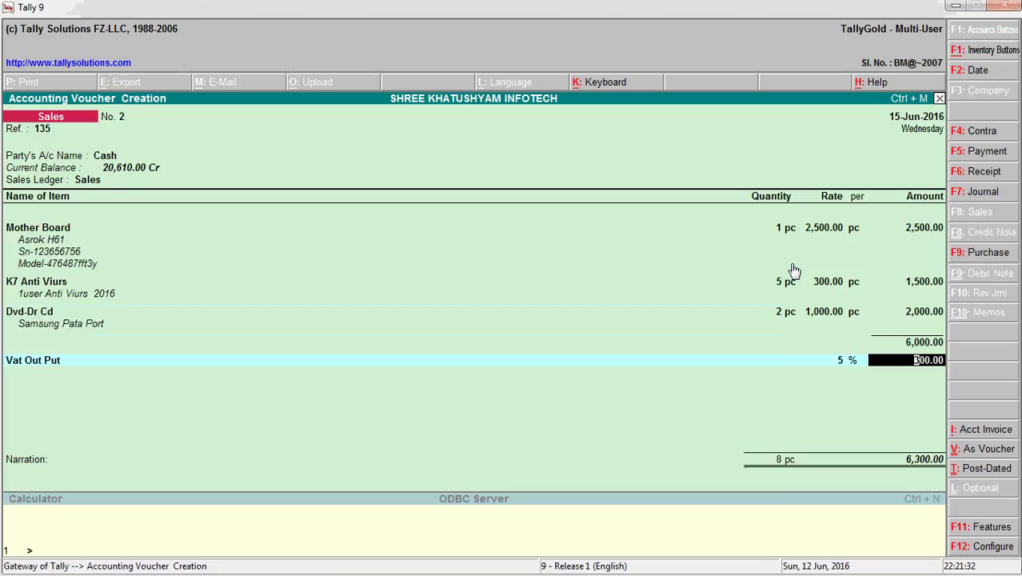
{"action": "key", "text": "Return"}
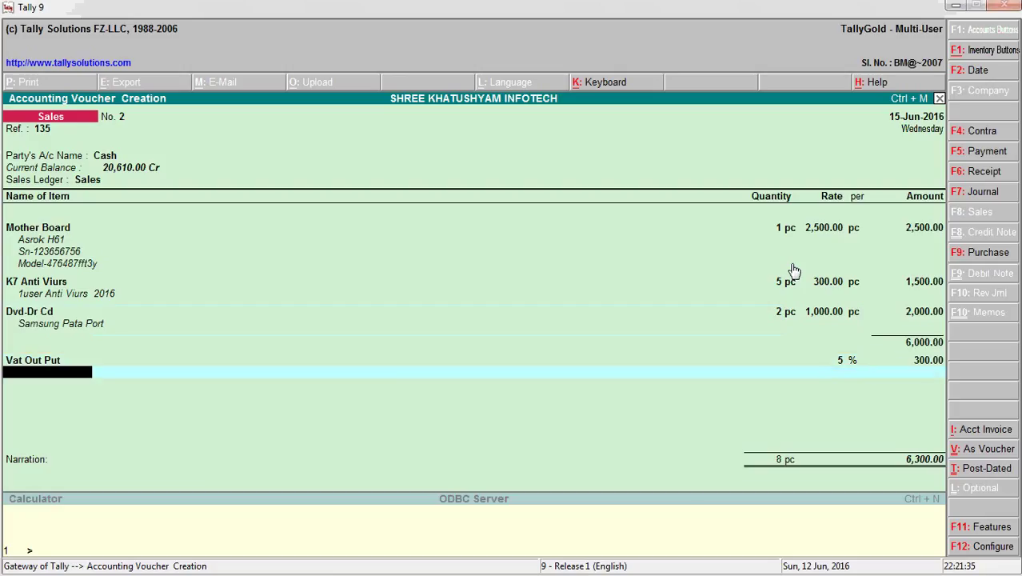
- Accept and save the 6,300.00 sales voucher, then return to the Gateway of Tally
{"action": "key", "text": "Return"}
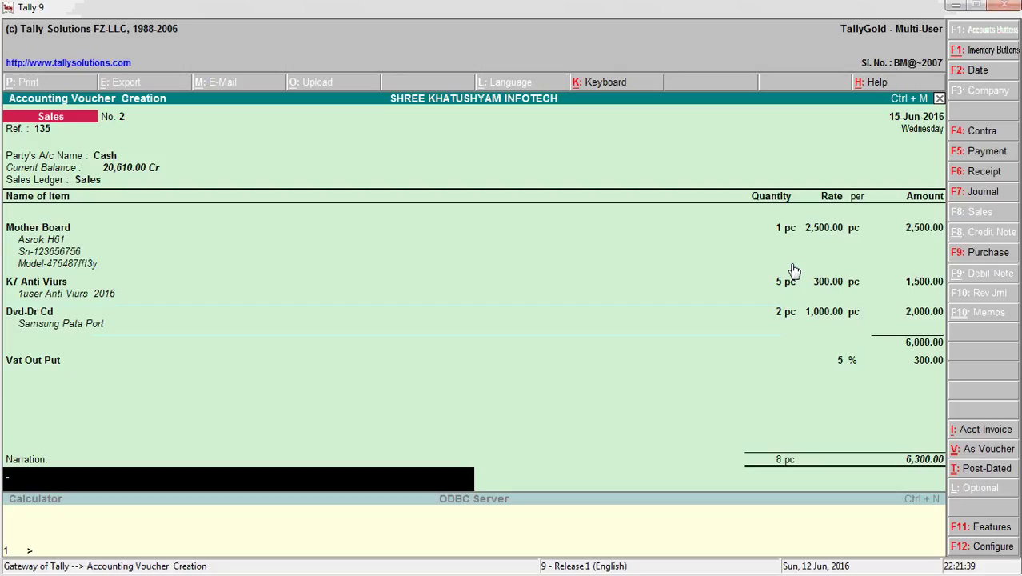
{"action": "key", "text": "Return"}
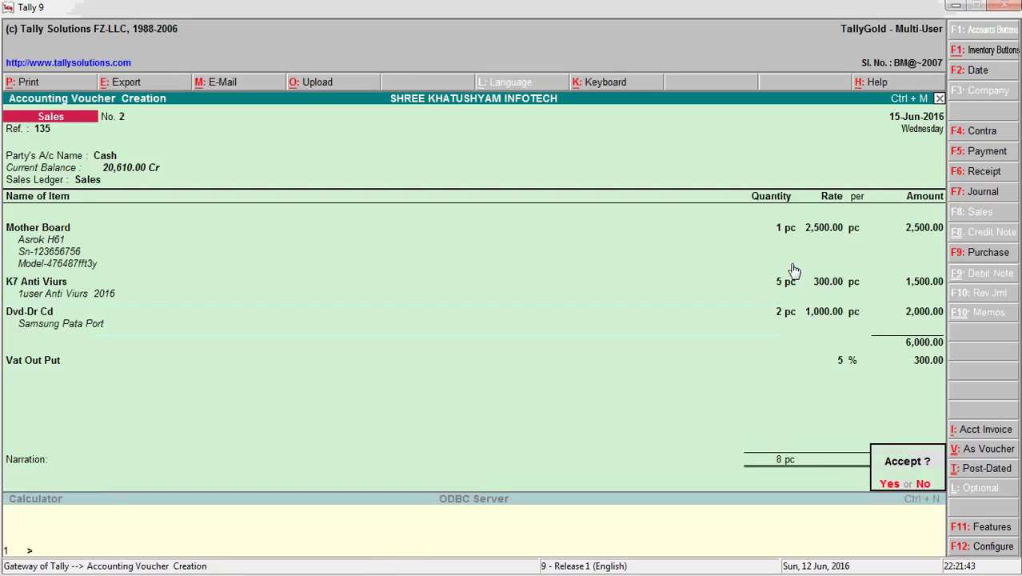
{"action": "key", "text": "Return"}
{"action": "key", "text": "Escape"}
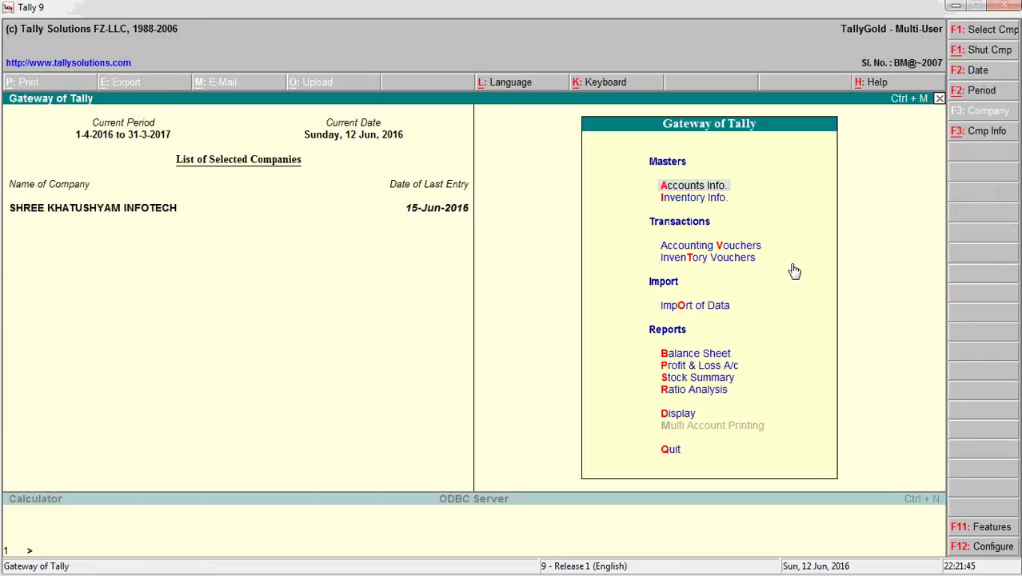
- Show the Day Book dated 15-6-16, listing Cash Sales voucher No. 2 for 6,300.00
{"action": "key", "text": "d"}
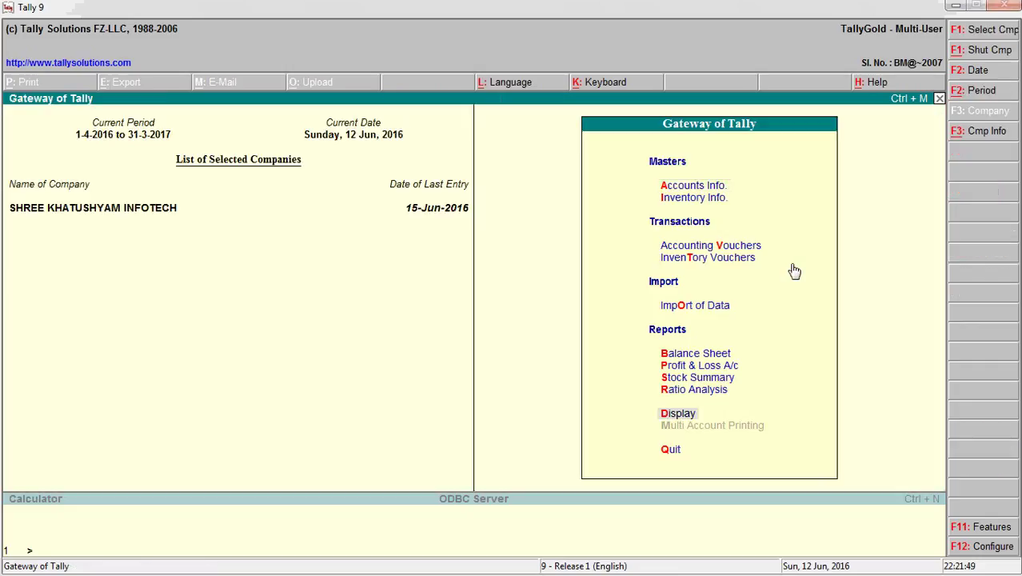
{"action": "key", "text": "Return"}
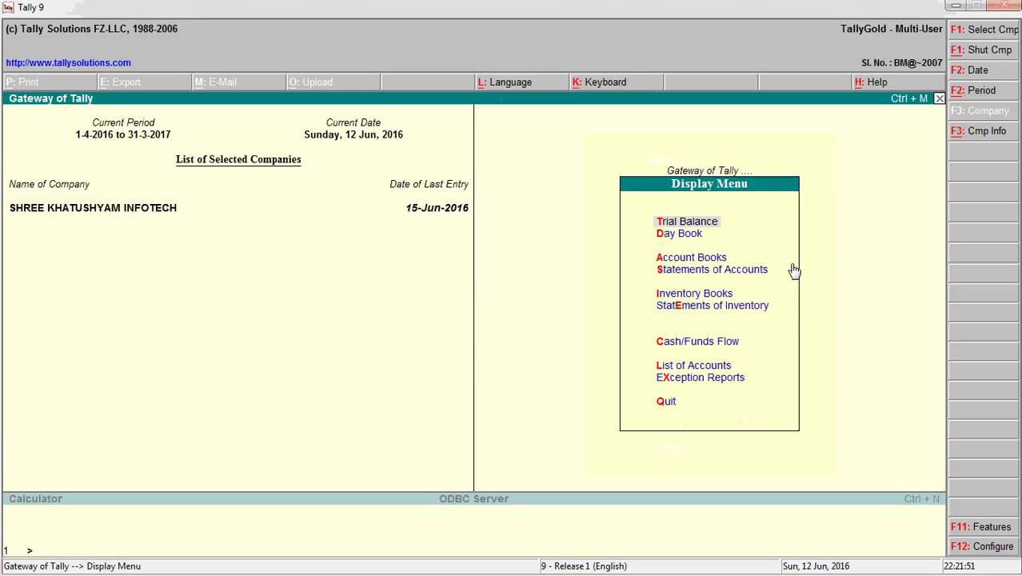
{"action": "key", "text": "Down"}
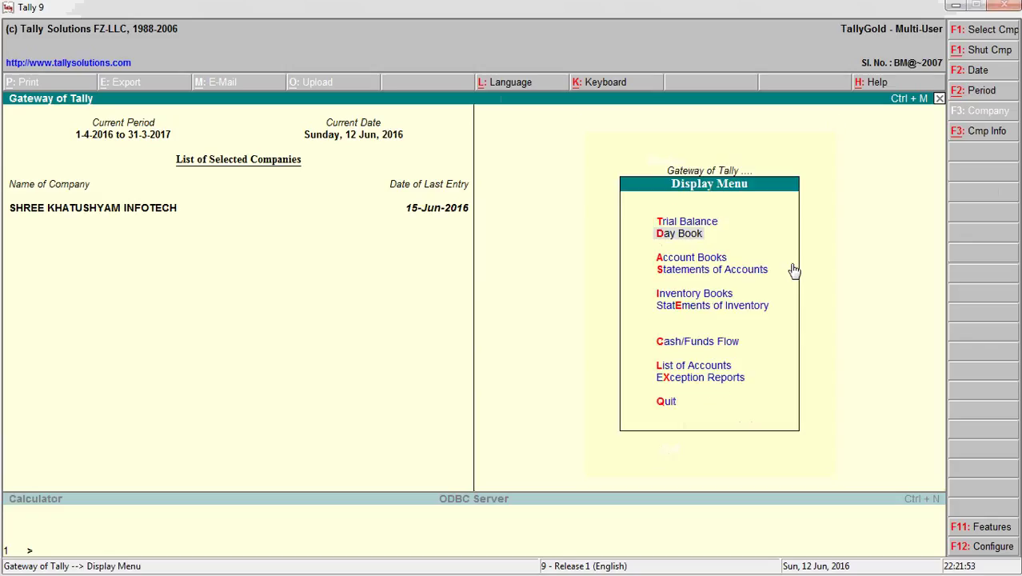
{"action": "key", "text": "Return"}
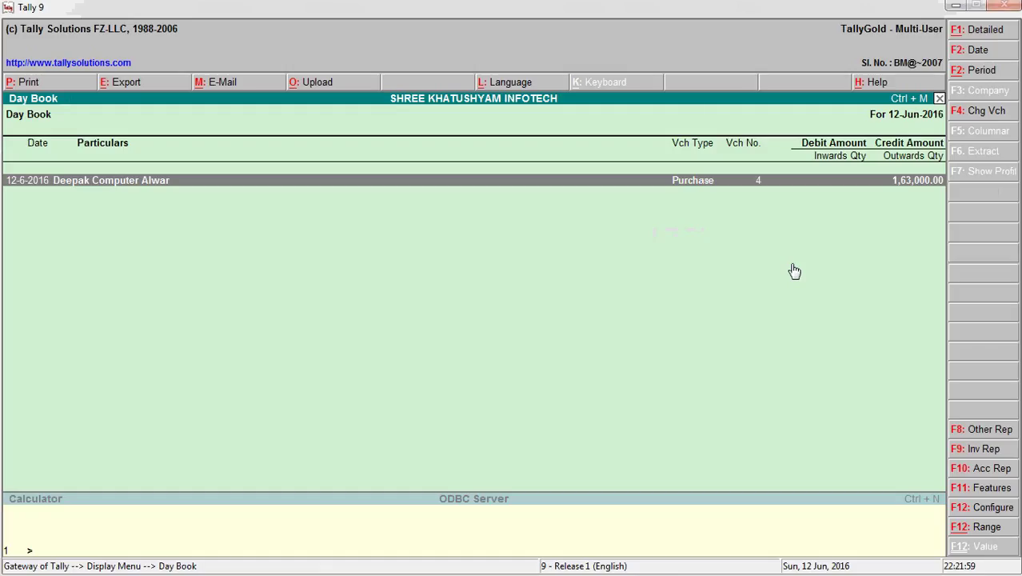
{"action": "key", "text": "F2"}
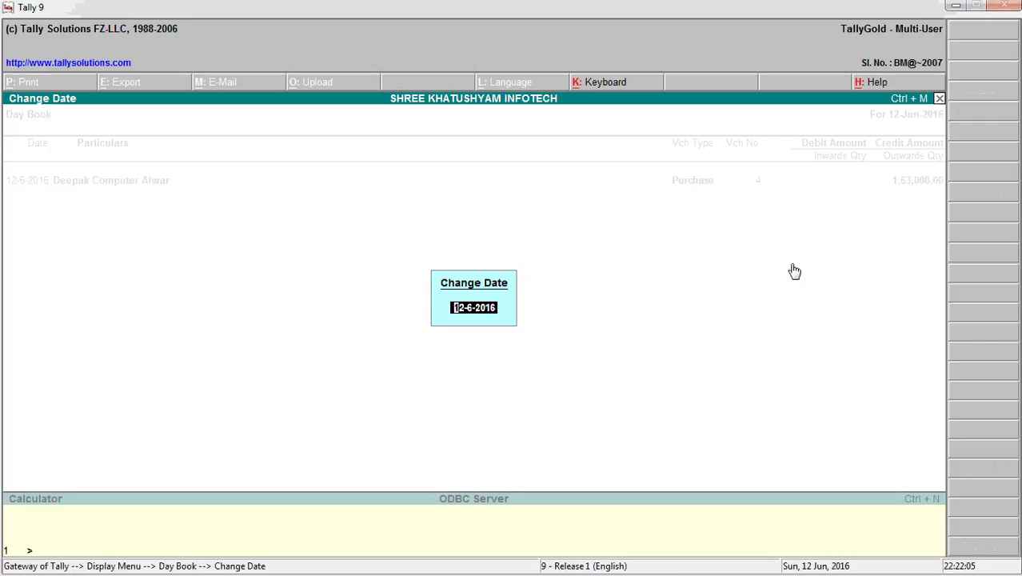
{"action": "type", "text": "15-616"}
{"action": "key", "text": "BackSpace"}
{"action": "key", "text": "BackSpace"}
{"action": "type", "text": "-16"}
{"action": "key", "text": "Return"}
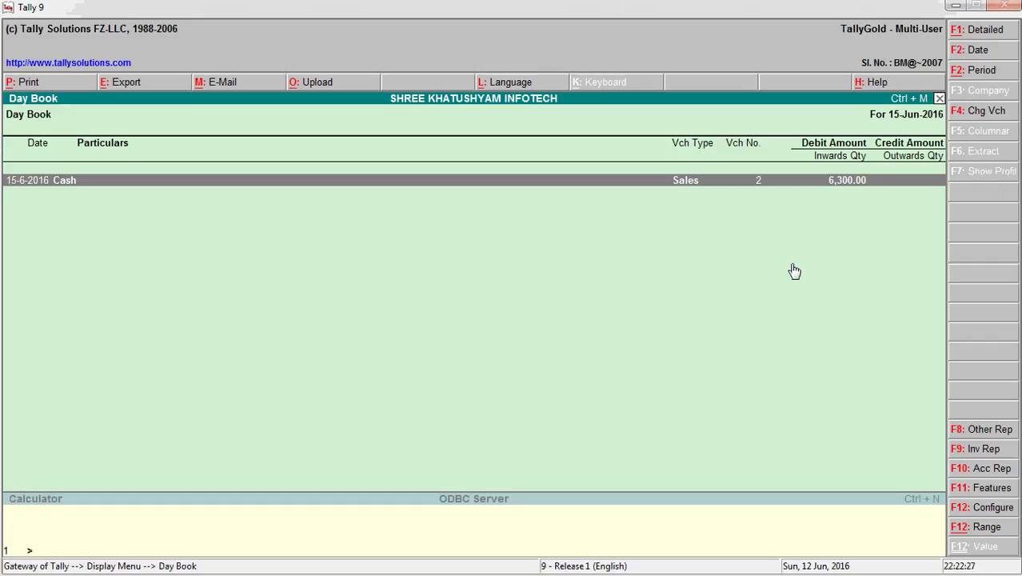
- Review the 6,300.00 Cash Sales voucher, dismiss the low-battery warning, then exit to quit Tally
{"action": "key", "text": "Return"}
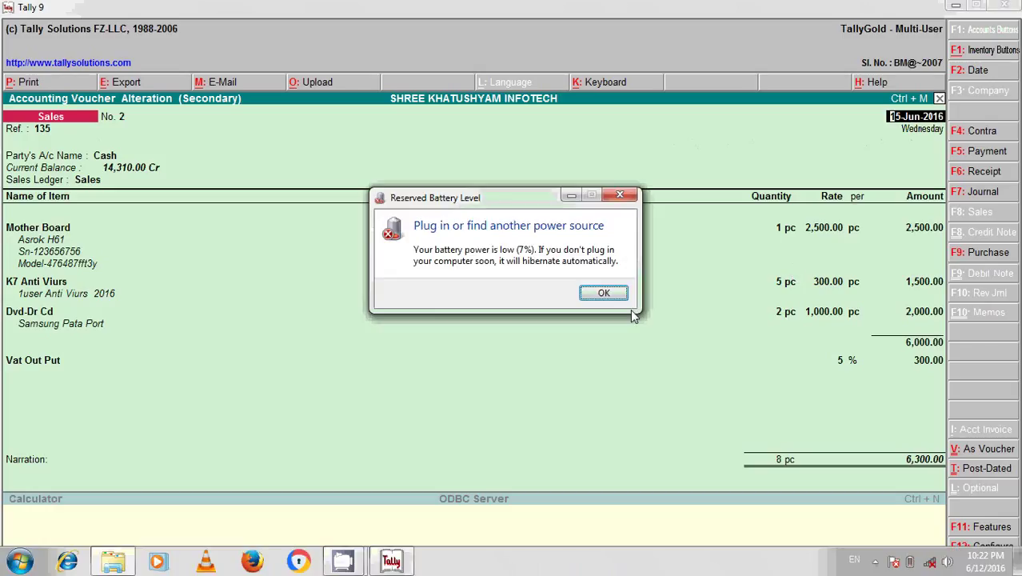
{"action": "left_click", "coordinate": [603, 294]}
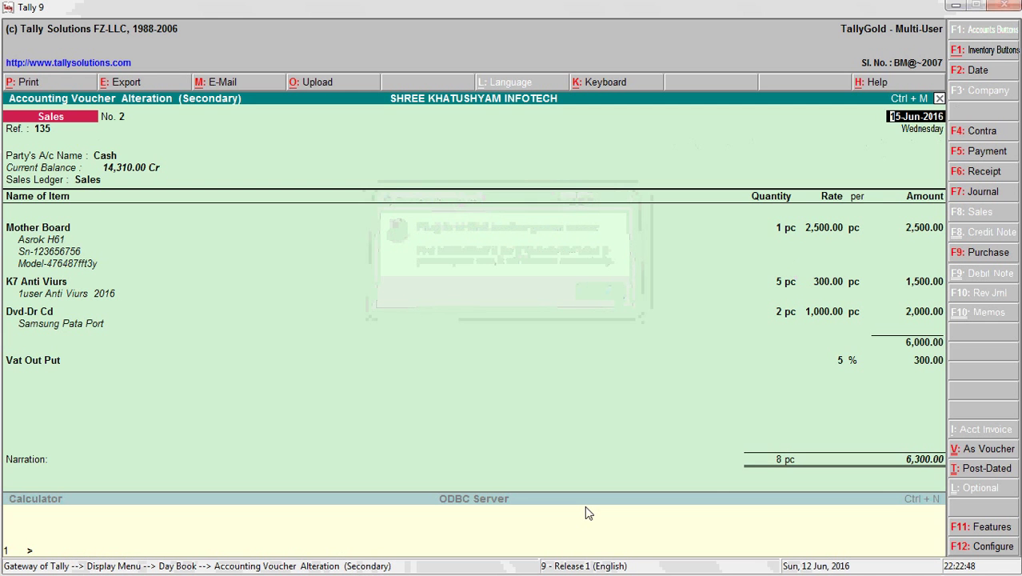
{"action": "key", "text": "Escape"}
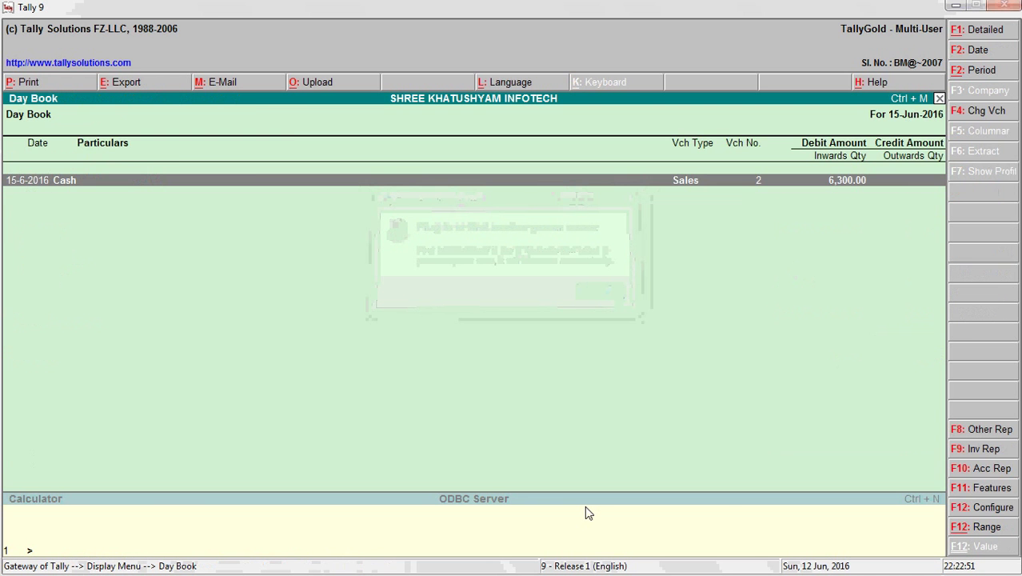
{"action": "key", "text": "Escape"}
{"action": "key", "text": "ctrl+q"}
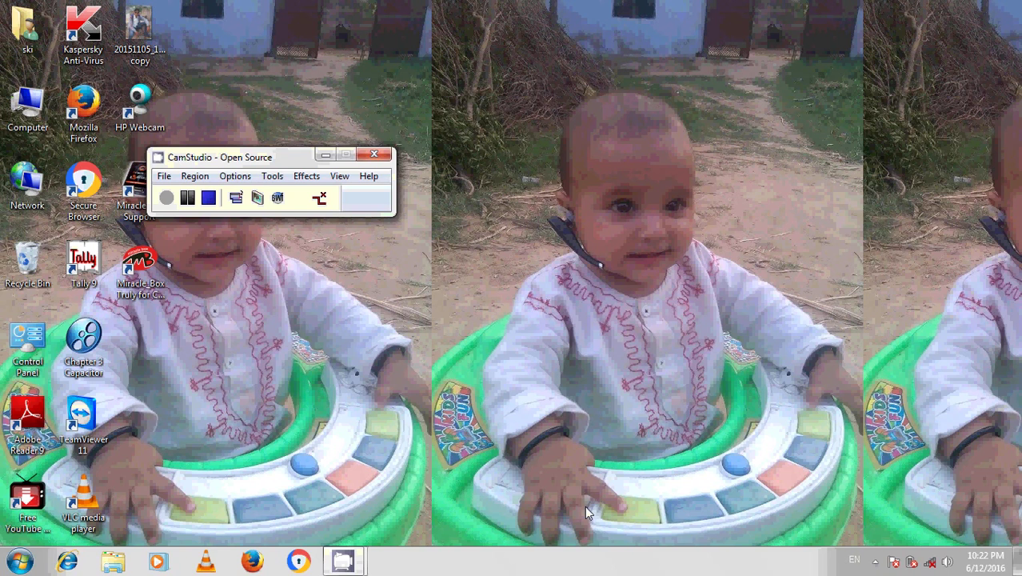